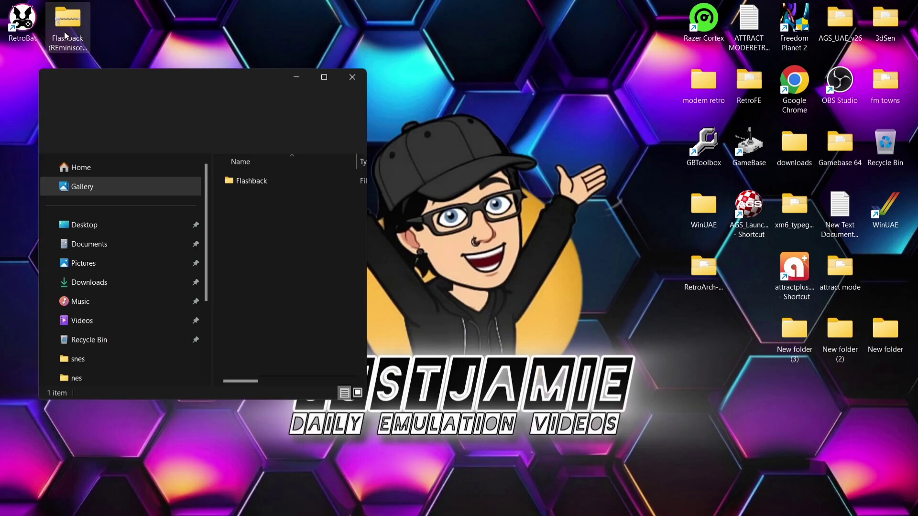
pyautogui.moveTo(238, 85); pyautogui.dragTo(720, 37)
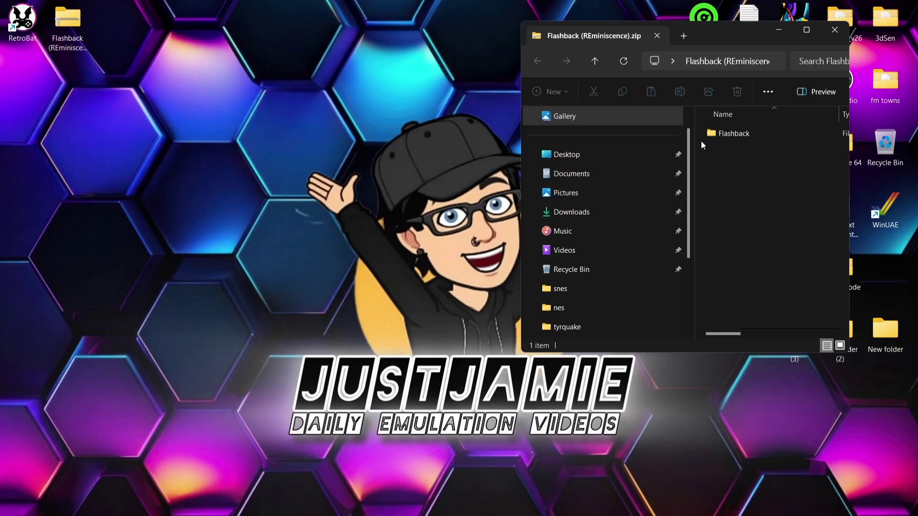
pyautogui.doubleClick(724, 135)
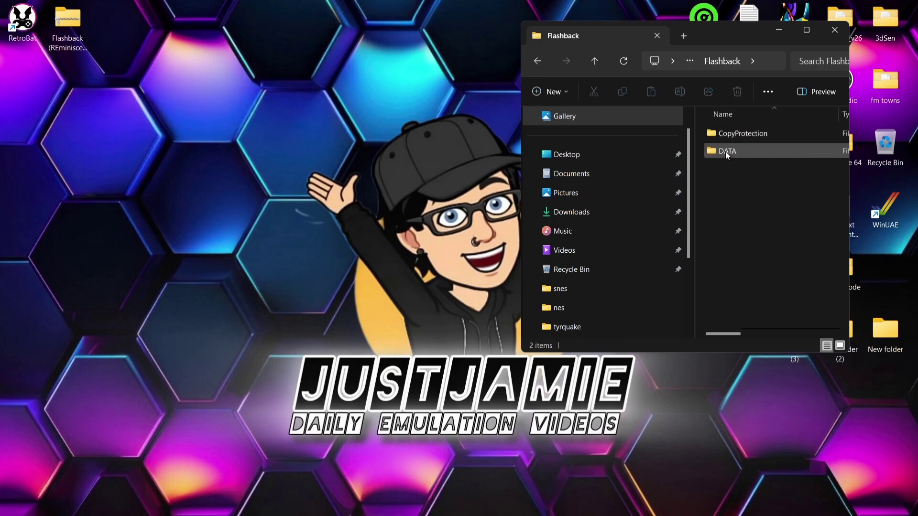
pyautogui.rightClick(725, 151)
pyautogui.click(716, 150)
pyautogui.doubleClick(715, 150)
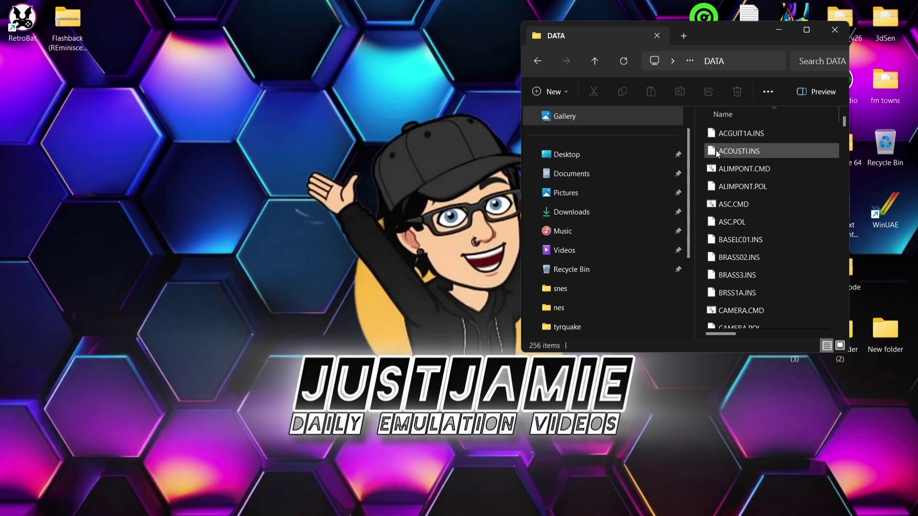
pyautogui.doubleClick(738, 27)
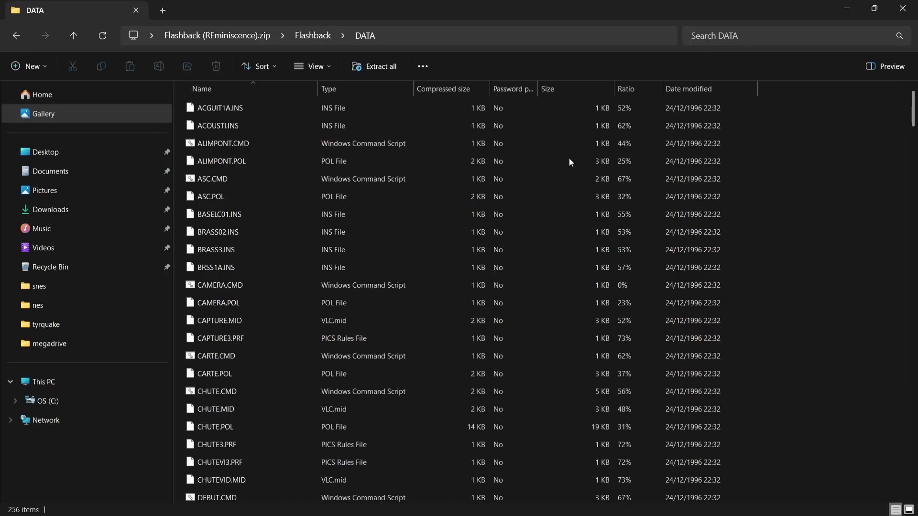
pyautogui.click(16, 35)
pyautogui.click(16, 36)
# - Open RetroBat's install folder from the desktop shortcut in a maximized File Explorer window
pyautogui.doubleClick(200, 5)
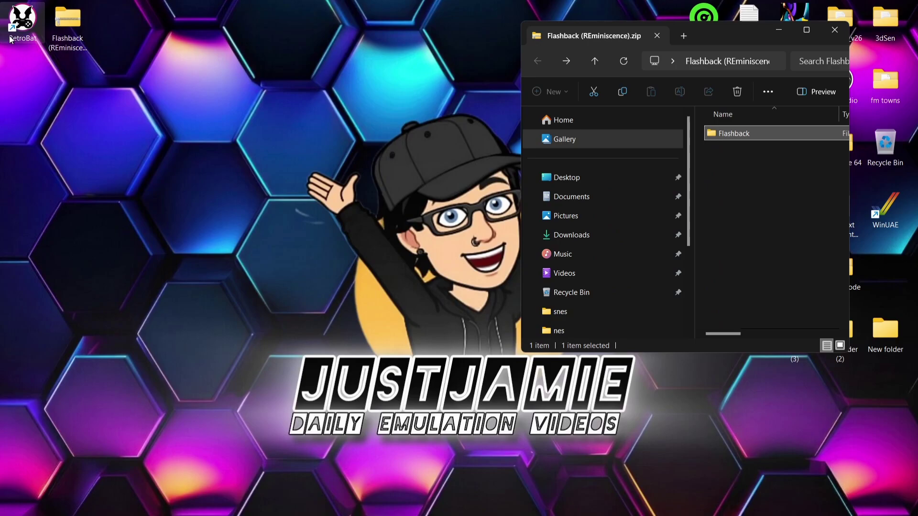
pyautogui.rightClick(22, 24)
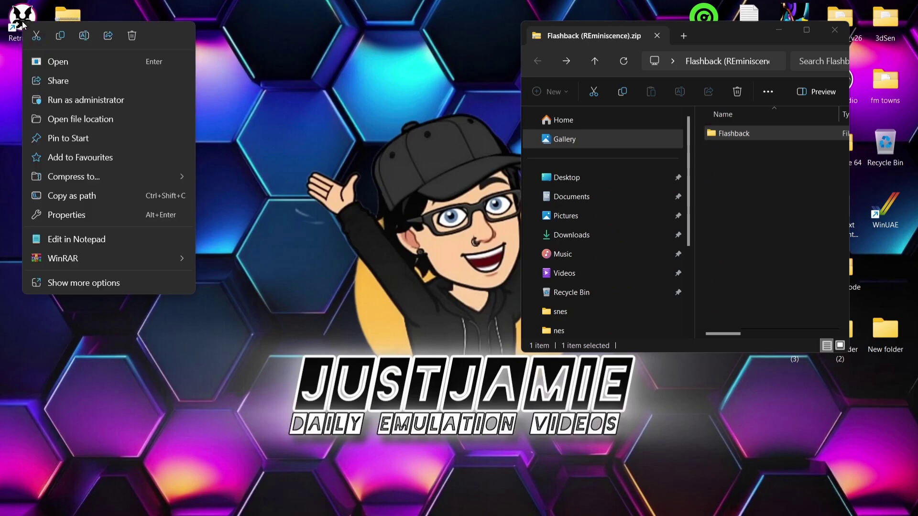
pyautogui.click(72, 119)
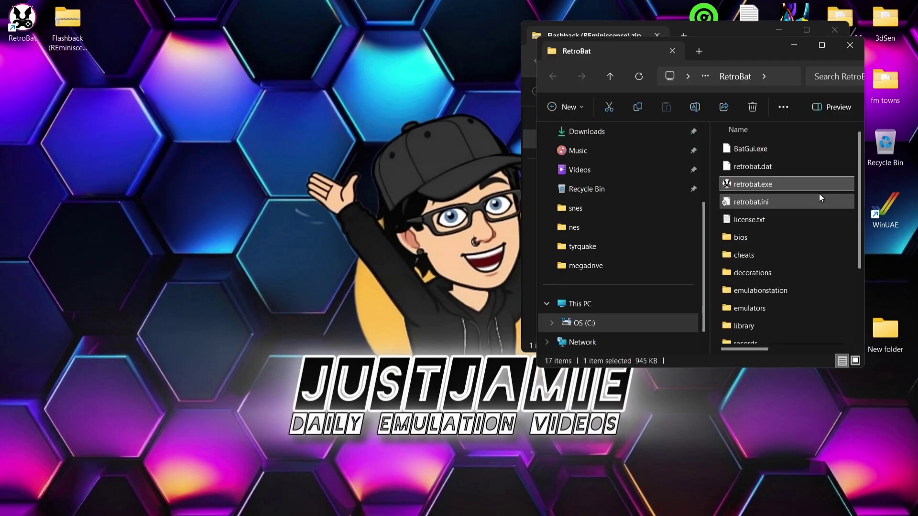
pyautogui.doubleClick(744, 46)
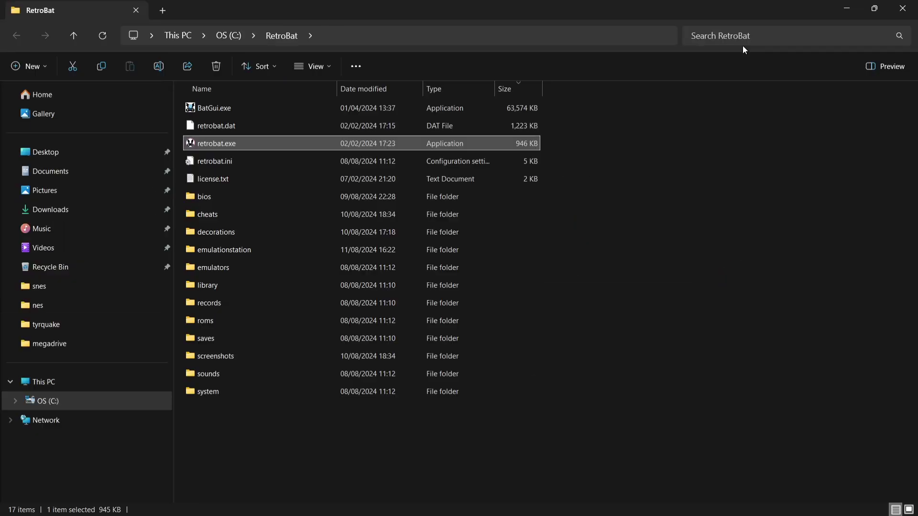
# - Go into roms\reminiscence, which is empty, and restore the window to a smaller size
pyautogui.doubleClick(315, 320)
pyautogui.scroll(-20, 864, 164)
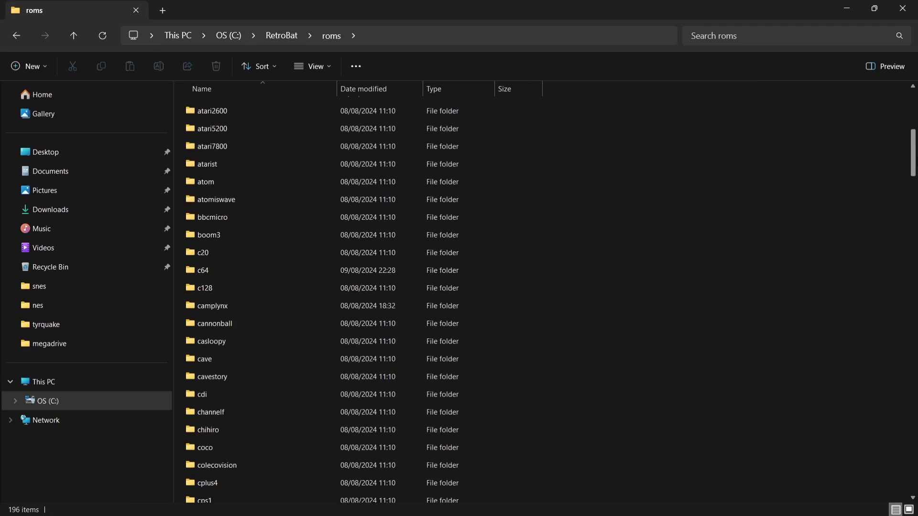
pyautogui.scroll(-15, 916, 379)
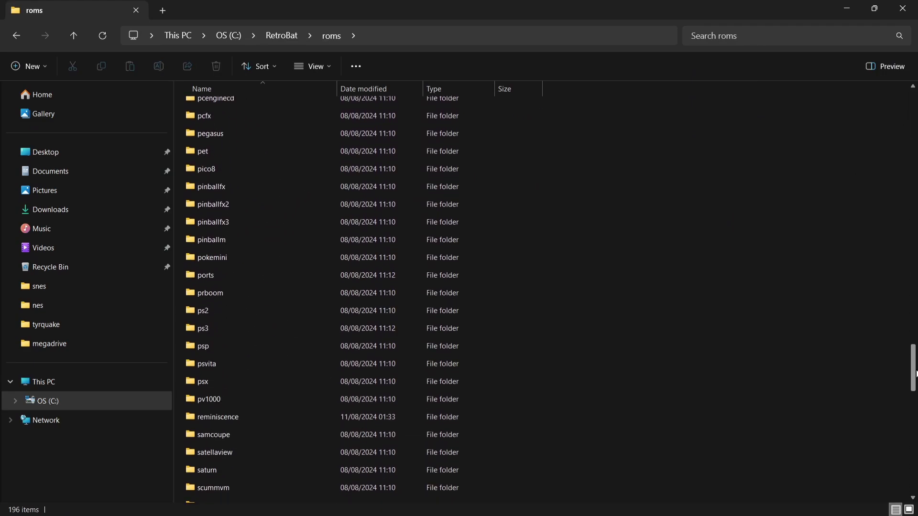
pyautogui.doubleClick(365, 368)
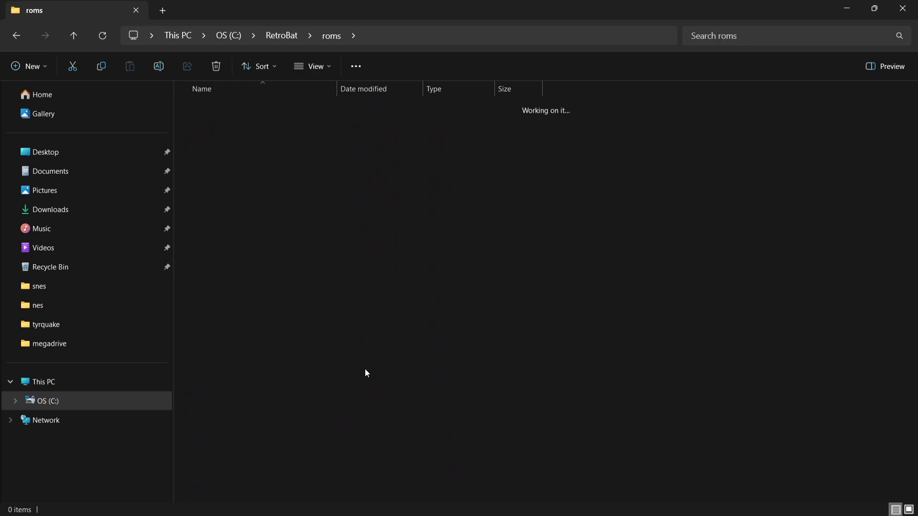
pyautogui.doubleClick(367, 4)
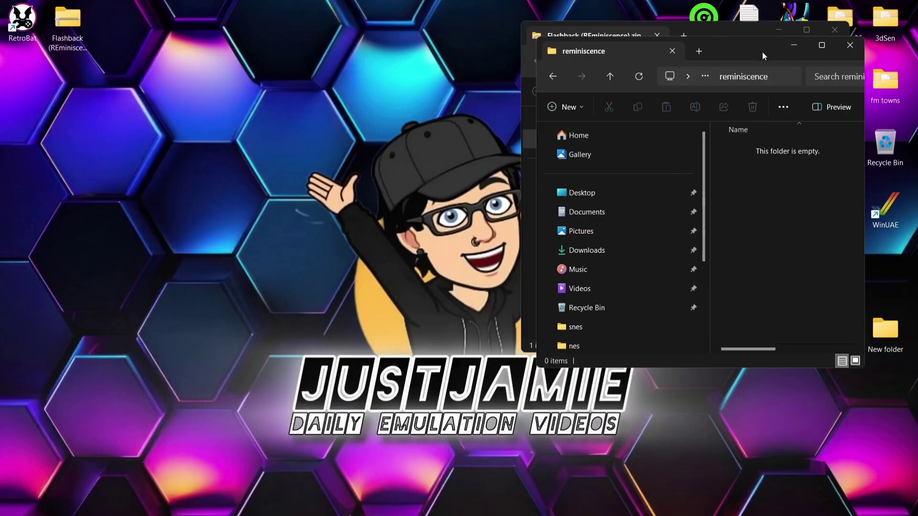
# - Copy the Flashback folder from the zip into roms\reminiscence, then close the zip window
pyautogui.moveTo(743, 50); pyautogui.dragTo(332, 73)
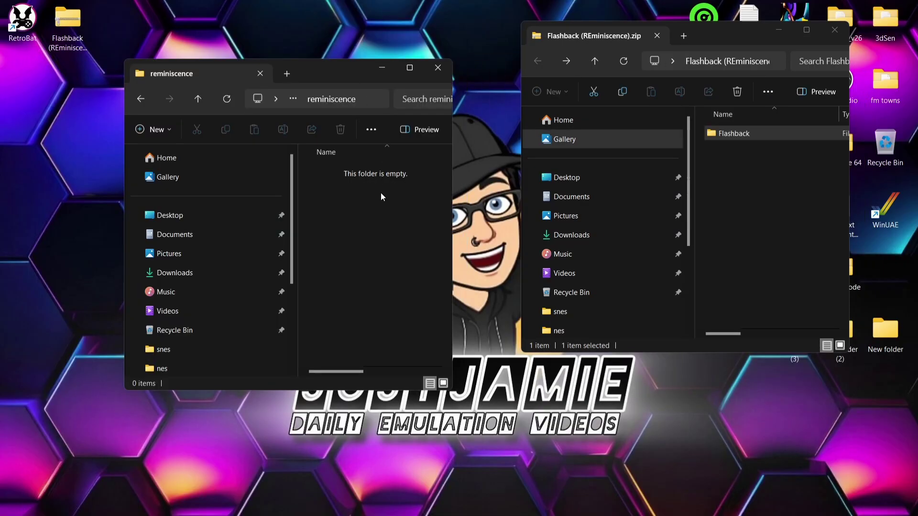
pyautogui.rightClick(372, 190)
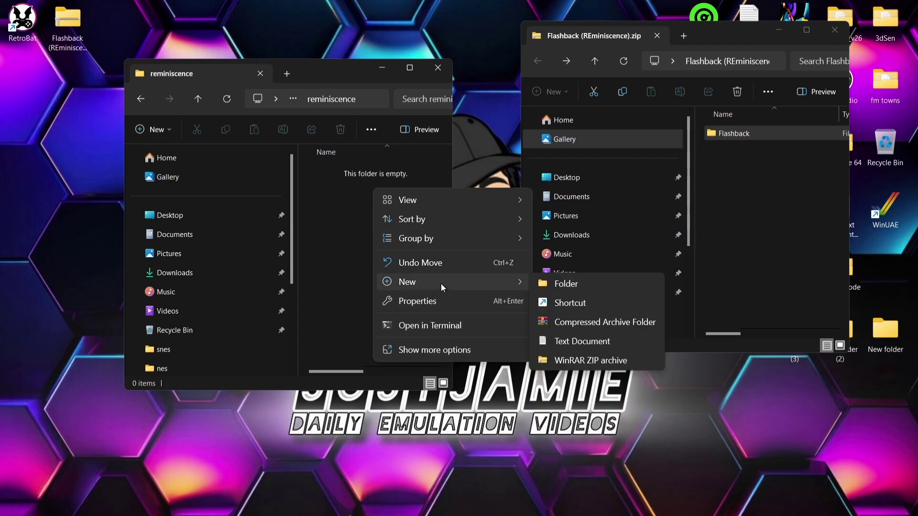
pyautogui.click(318, 258)
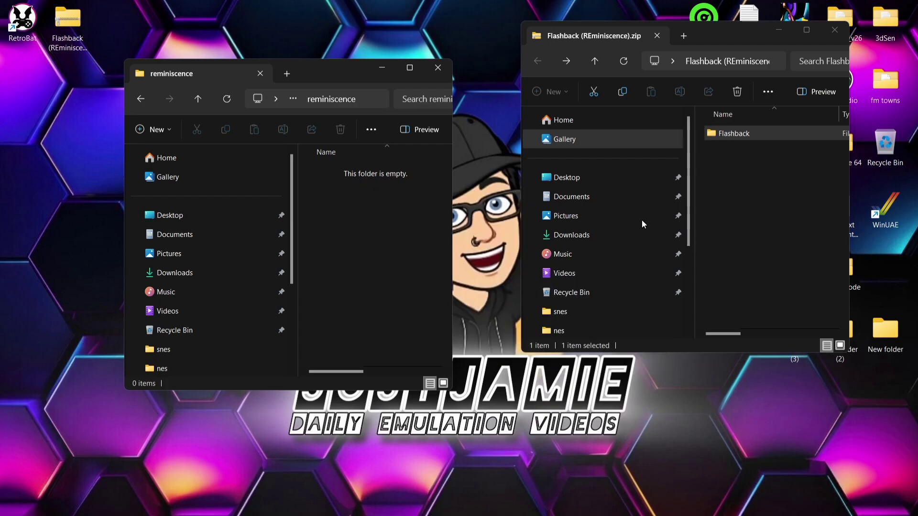
pyautogui.doubleClick(762, 130)
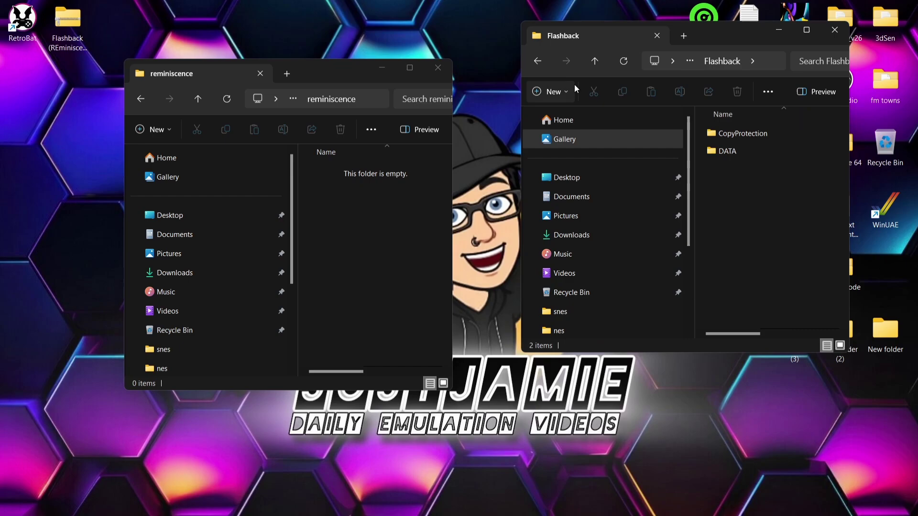
pyautogui.click(537, 60)
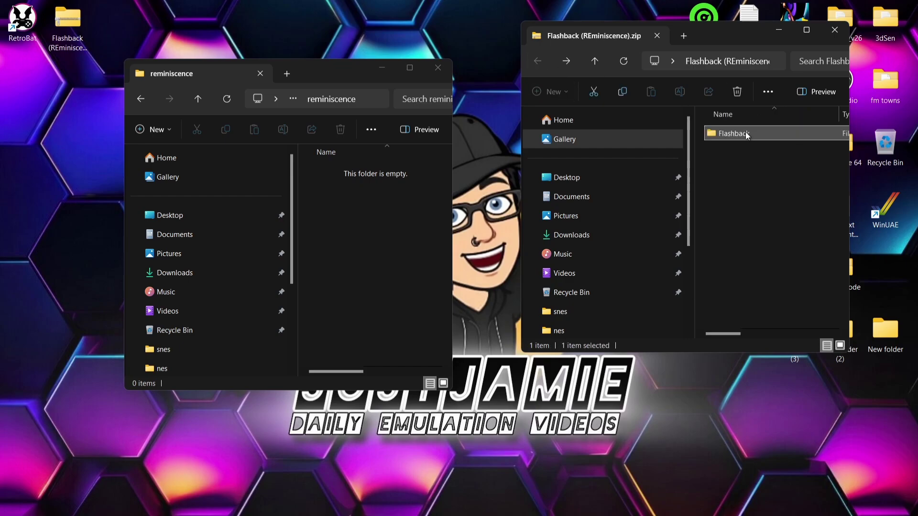
pyautogui.moveTo(745, 131); pyautogui.dragTo(382, 220)
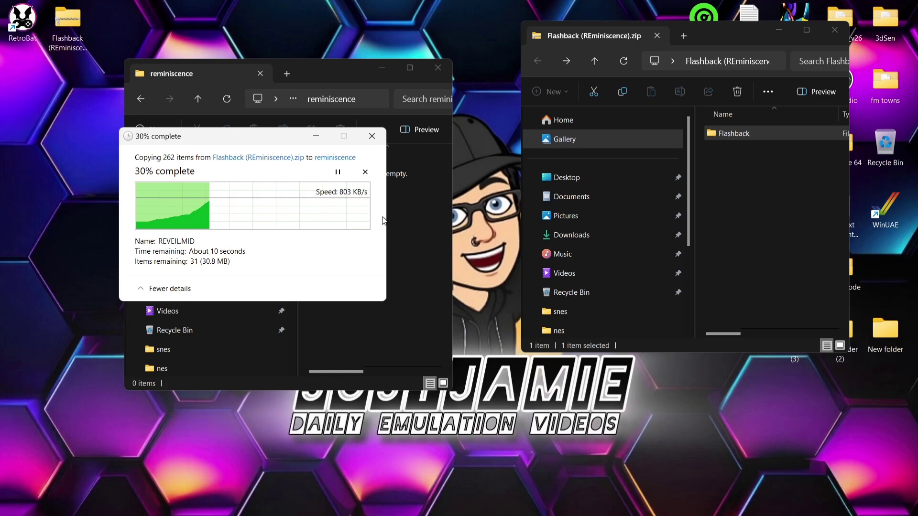
pyautogui.click(807, 29)
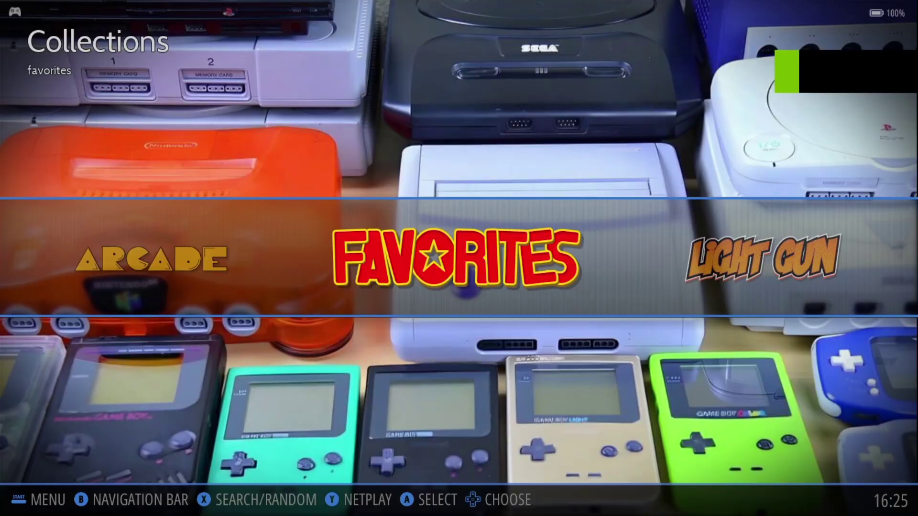
pyautogui.press('Left')
pyautogui.press('Left')
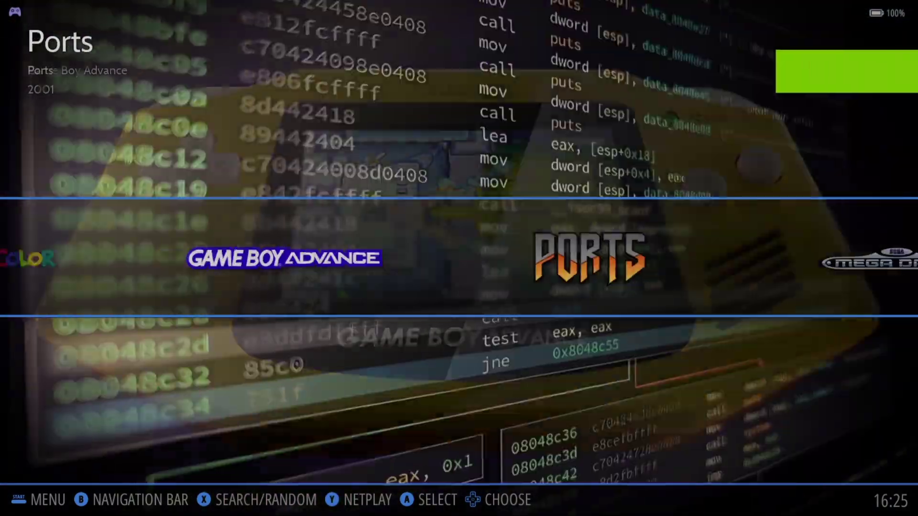
# - Open the Ports system in RetroBat and look through its game list
pyautogui.press('Return')
pyautogui.press('Up')
pyautogui.press('Up')
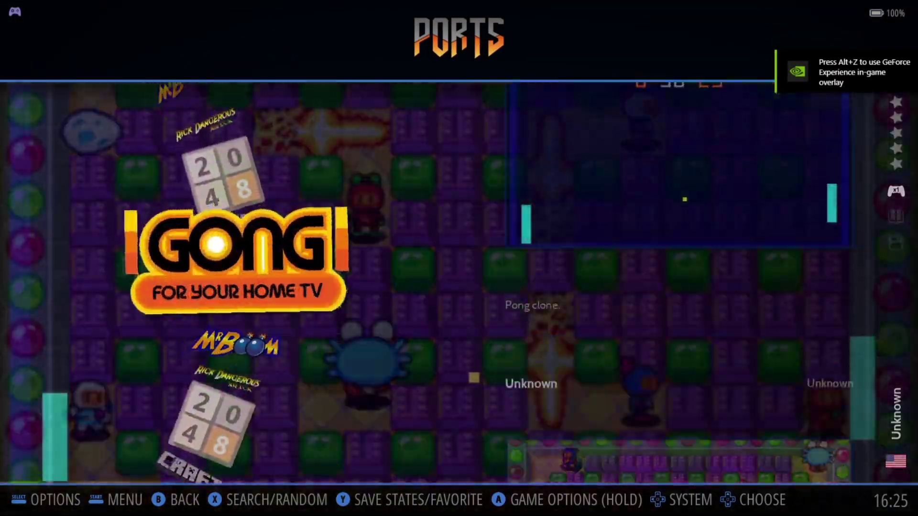
pyautogui.press('Up')
pyautogui.press('Up')
pyautogui.press('Up')
pyautogui.press('Up')
pyautogui.press('Up')
pyautogui.press('Up')
pyautogui.press('Up')
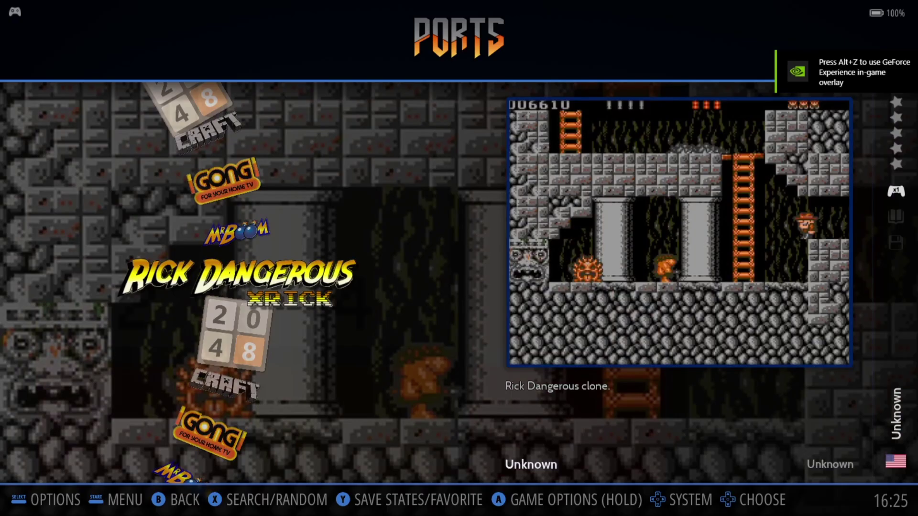
pyautogui.press('Up')
# - Return to the system carousel and quit RetroBat to the desktop from the main menu
pyautogui.press('BackSpace')
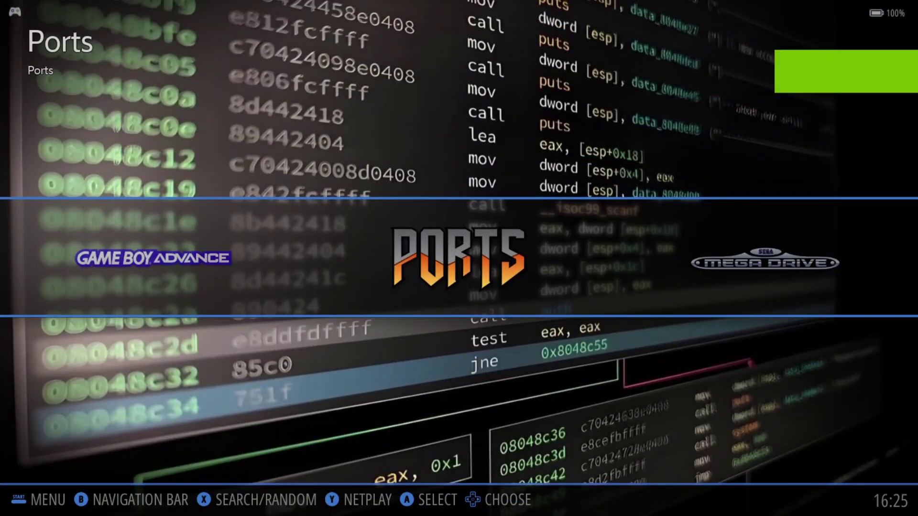
pyautogui.press('Escape')
pyautogui.press('Up')
pyautogui.press('Return')
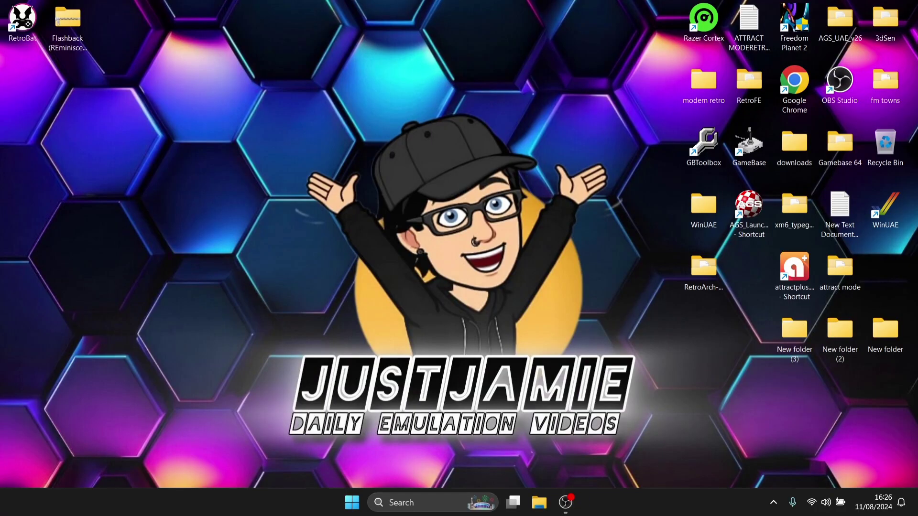
# - Reopen RetroBat's roms\reminiscence folder in File Explorer
pyautogui.rightClick(23, 25)
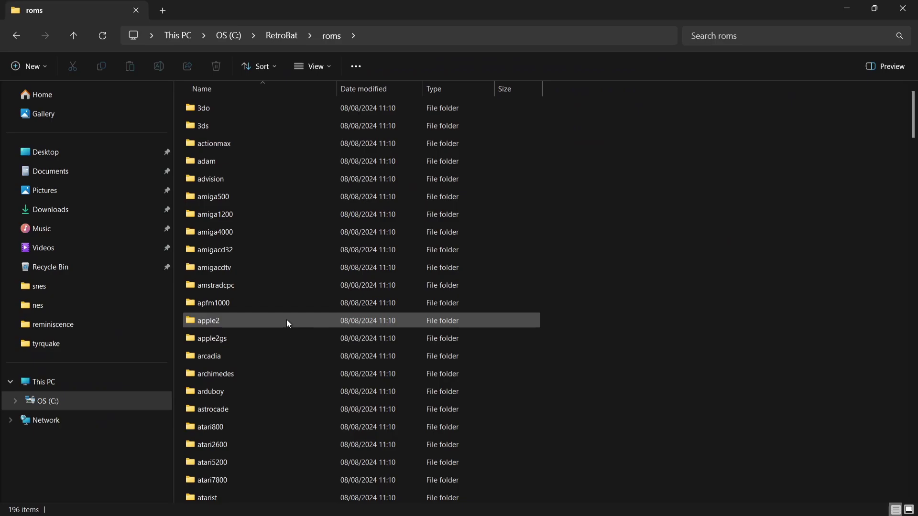
pyautogui.moveTo(914, 110); pyautogui.dragTo(909, 378)
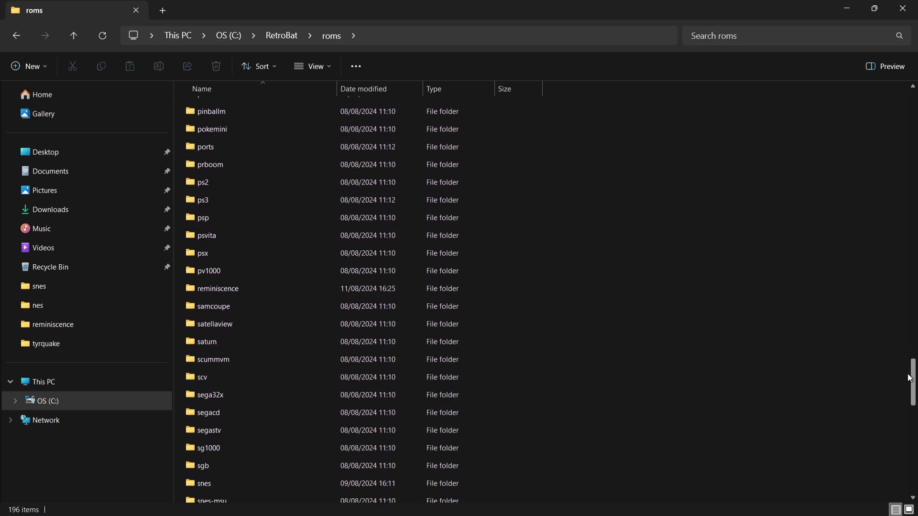
pyautogui.doubleClick(225, 288)
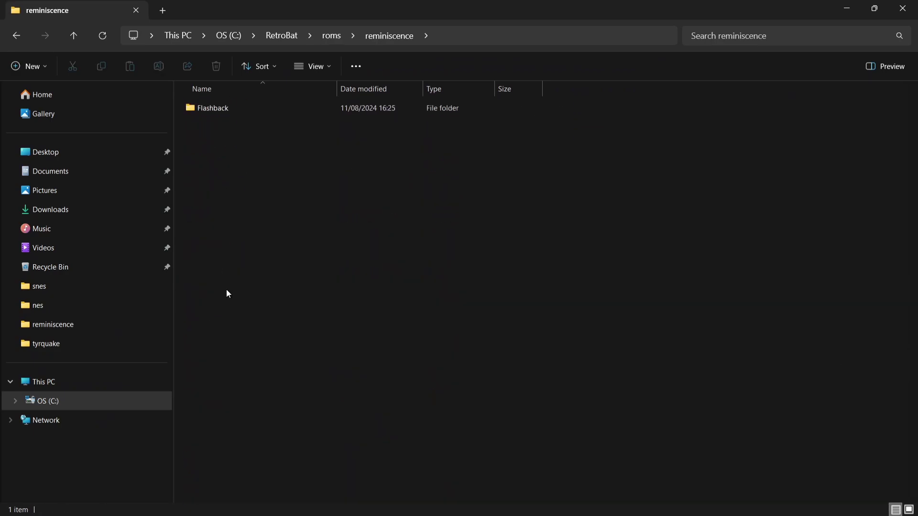
# - Create a new empty file in the folder named Flashback.rem, replacing the .txt extension
pyautogui.rightClick(229, 127)
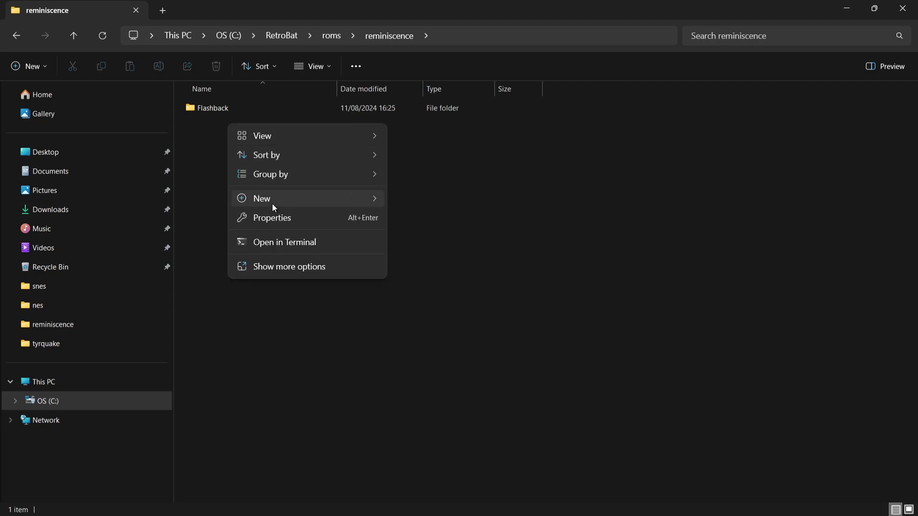
pyautogui.moveTo(271, 202)
pyautogui.click(452, 259)
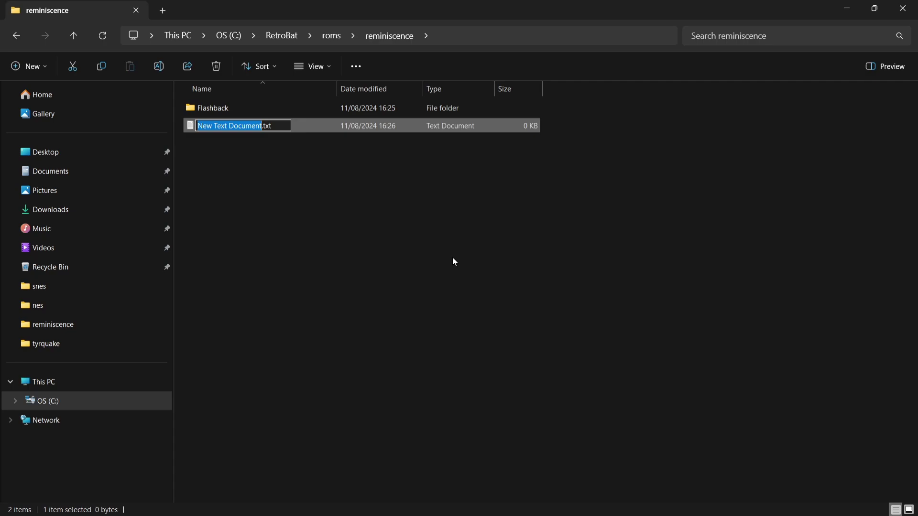
pyautogui.write('Flashba')
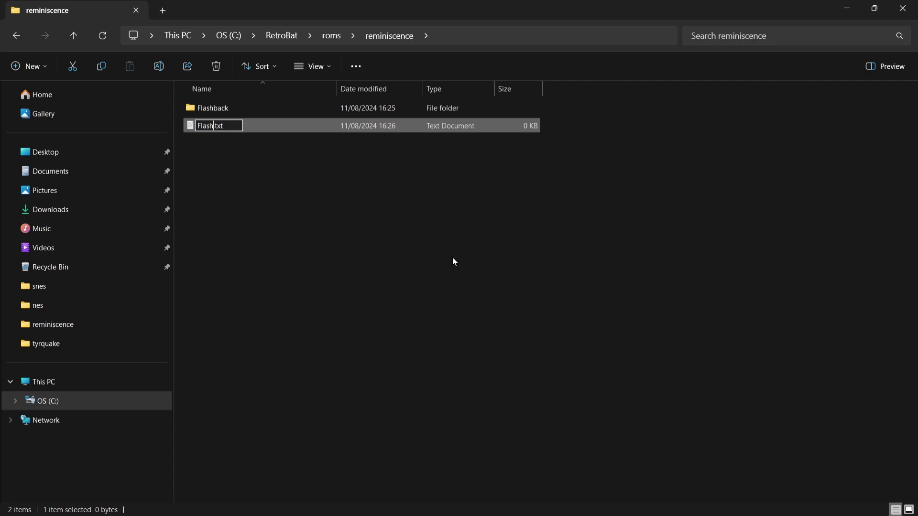
pyautogui.write('ck')
pyautogui.press('Right')
pyautogui.press('BackSpace')
pyautogui.press('BackSpace')
pyautogui.press('BackSpace')
pyautogui.write('rem')
pyautogui.press('Return')
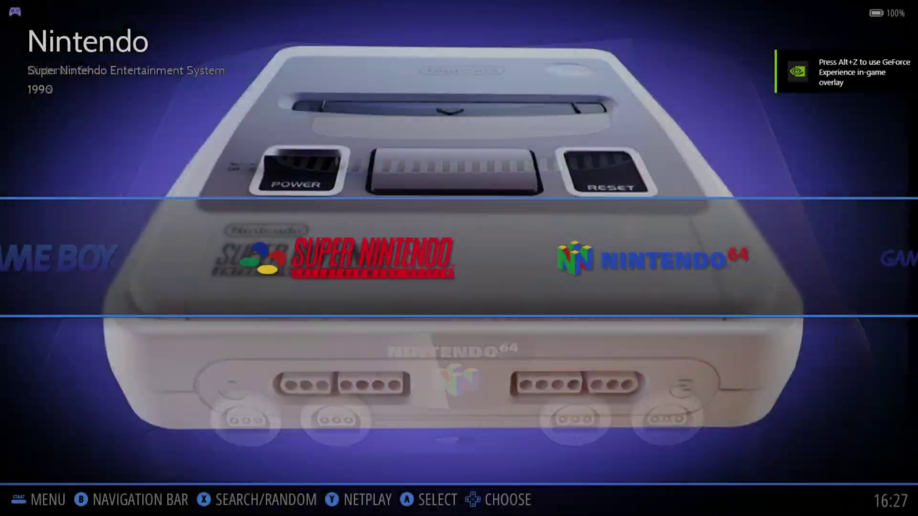
# - Check the Ports game list for Flashback, then return to the system list
pyautogui.press('Left')
pyautogui.press('Left')
pyautogui.press('Left')
pyautogui.press('Left')
pyautogui.press('Left')
pyautogui.press('Left')
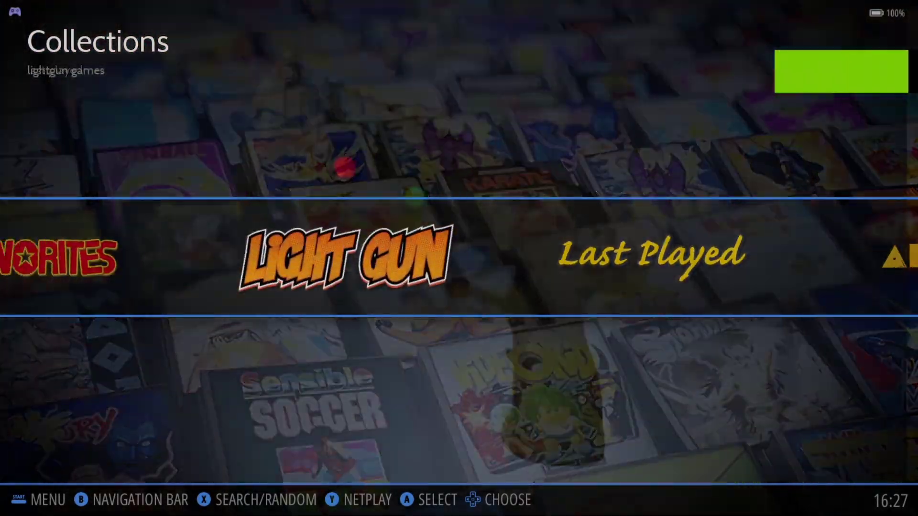
pyautogui.press('Left')
pyautogui.press('Left')
pyautogui.press('Return')
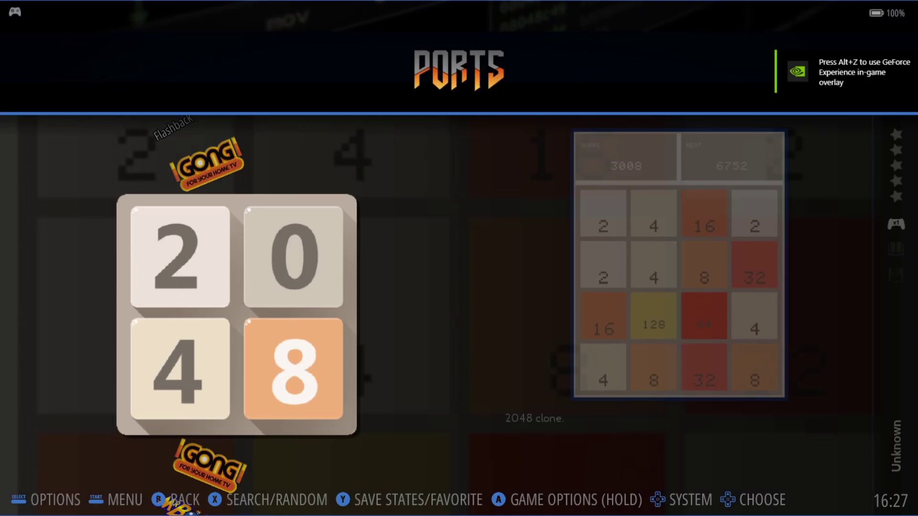
pyautogui.press('Down')
pyautogui.press('Down')
pyautogui.press('Up')
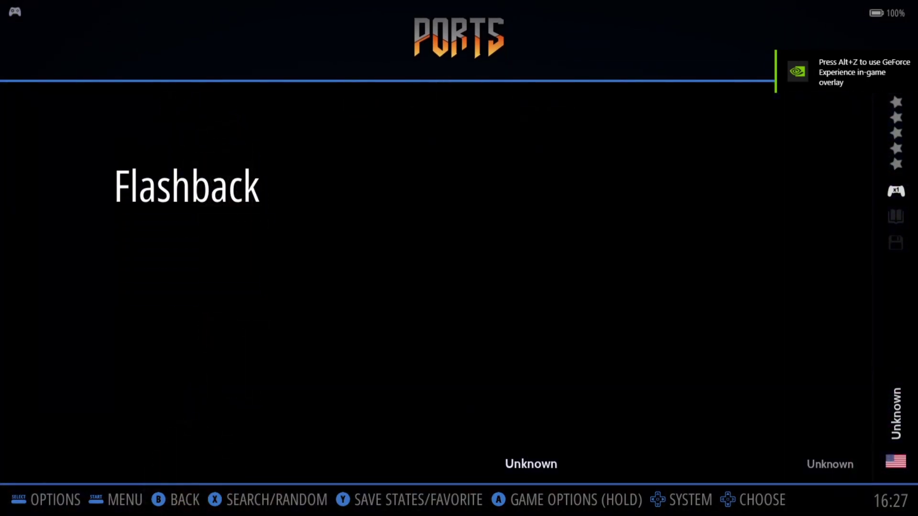
pyautogui.press('BackSpace')
# - Uncheck PORTS under Game Collection Settings > Systems Displayed and reload the collections
pyautogui.press('Escape')
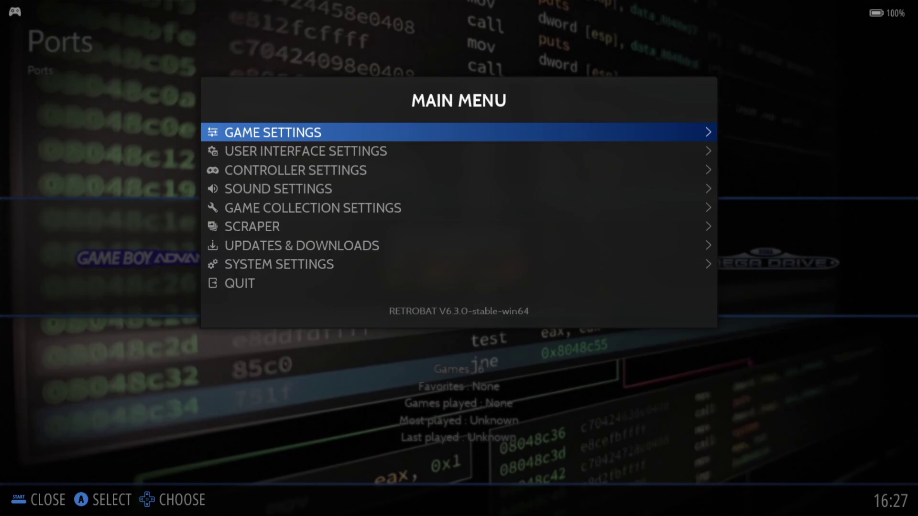
pyautogui.press('Down')
pyautogui.press('Down')
pyautogui.press('Down')
pyautogui.press('Down')
pyautogui.press('Return')
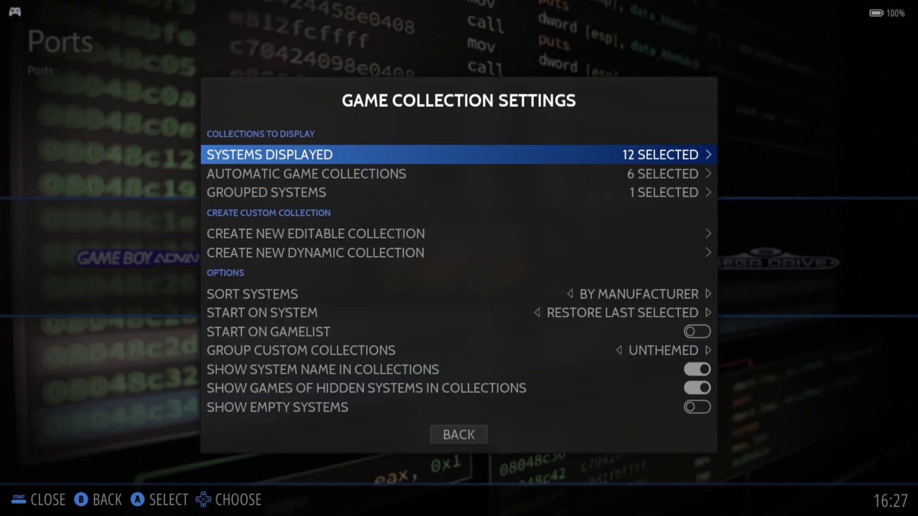
pyautogui.press('Return')
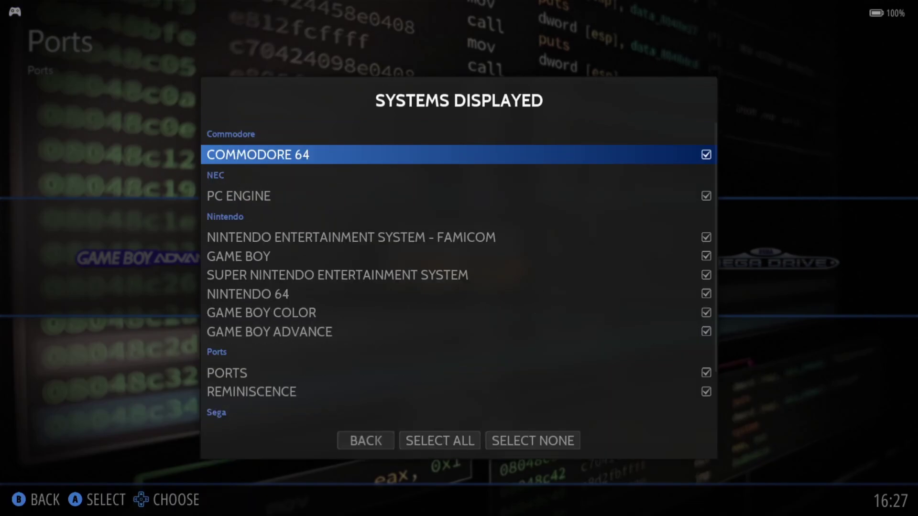
pyautogui.press('Down')
pyautogui.press('Down')
pyautogui.press('Down')
pyautogui.press('Down')
pyautogui.press('Down')
pyautogui.press('Down')
pyautogui.press('Down')
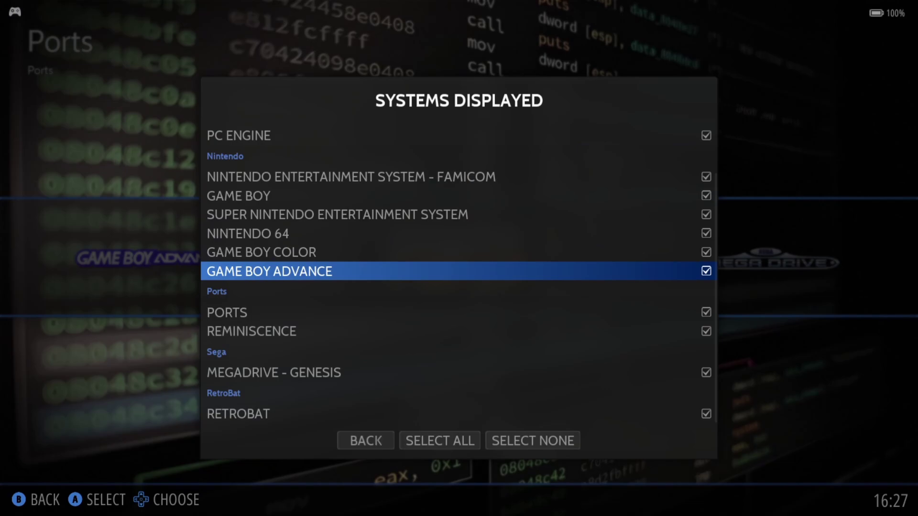
pyautogui.press('Down')
pyautogui.press('Down')
pyautogui.press('Up')
pyautogui.press('Return')
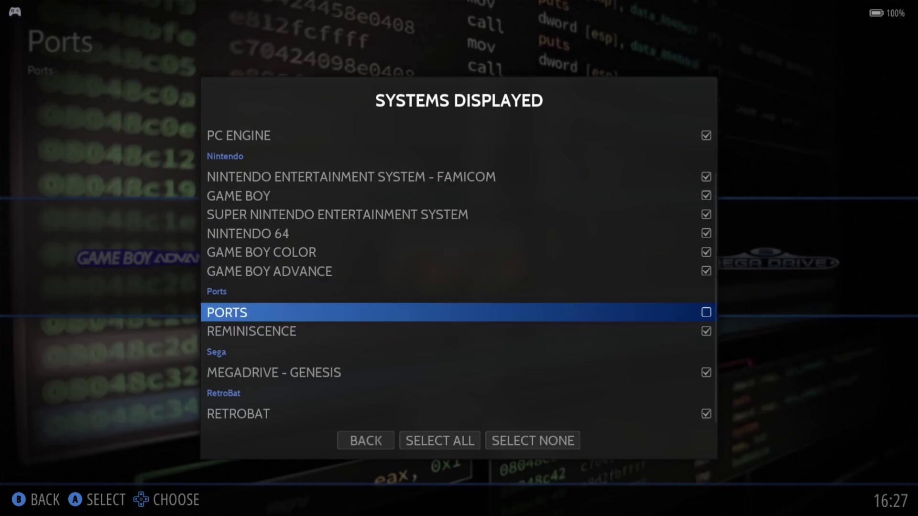
pyautogui.press('Down')
pyautogui.press('Escape')
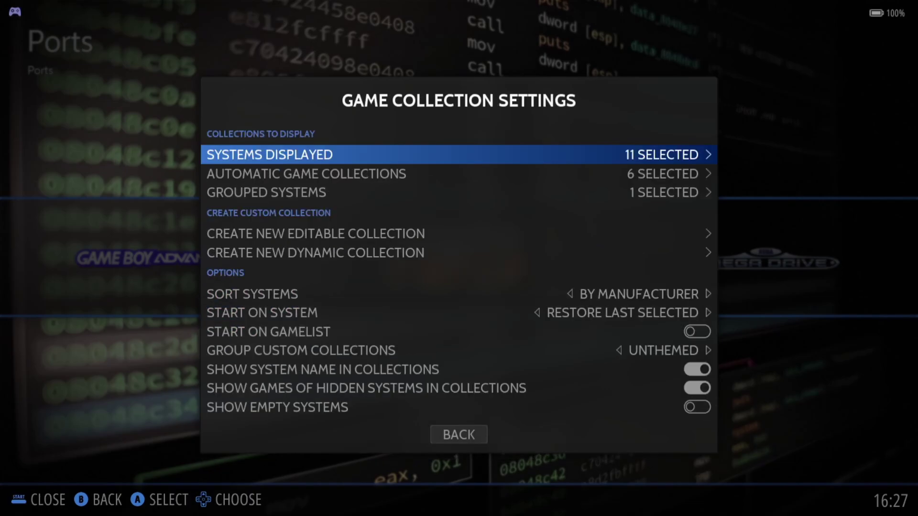
pyautogui.press('Escape')
# - Open the Flashback system's game list from the carousel
pyautogui.press('Right')
pyautogui.press('Right')
pyautogui.press('Right')
pyautogui.press('Right')
pyautogui.press('Right')
pyautogui.press('Right')
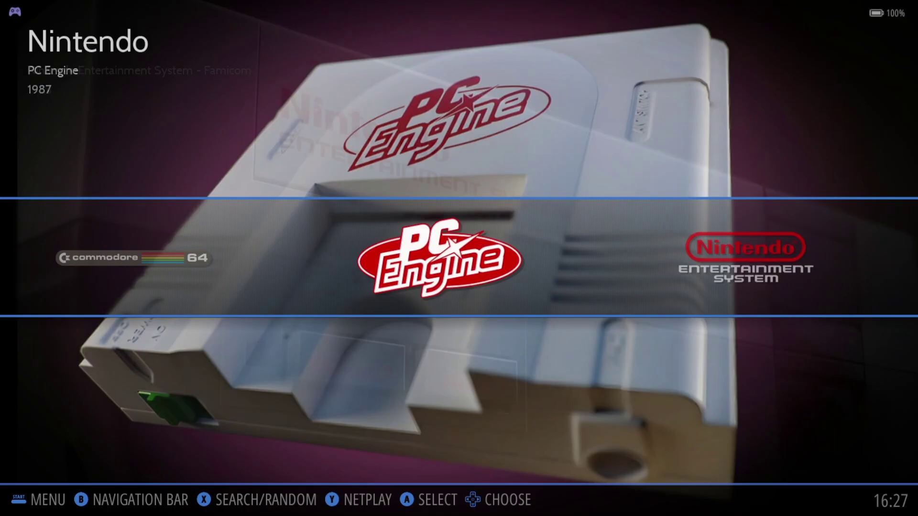
pyautogui.press('Right')
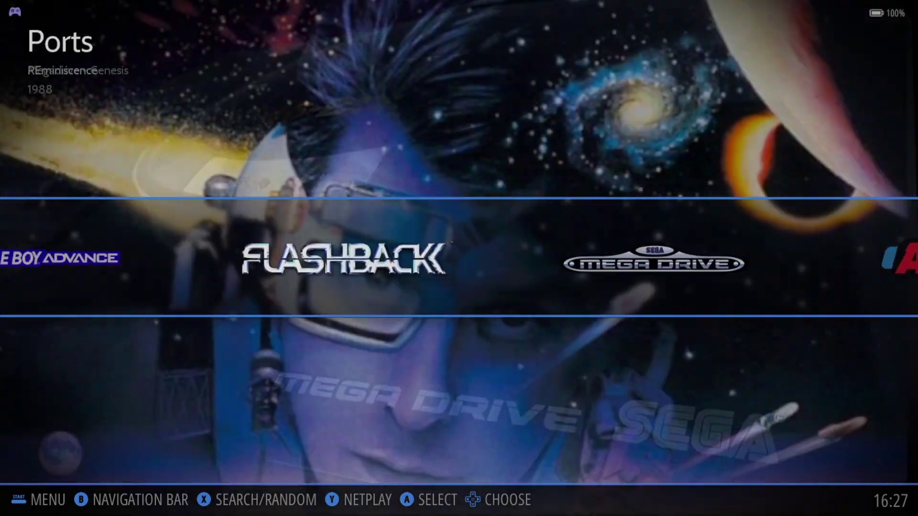
pyautogui.press('Left')
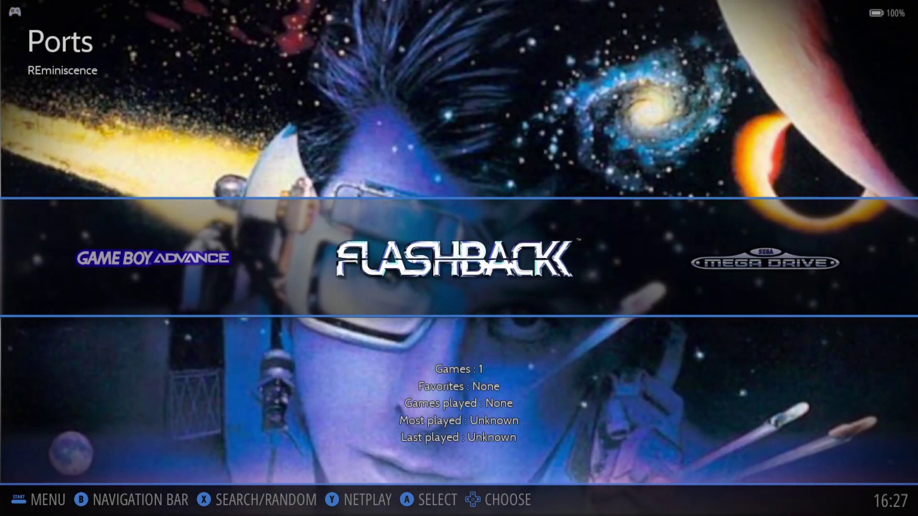
pyautogui.press('Return')
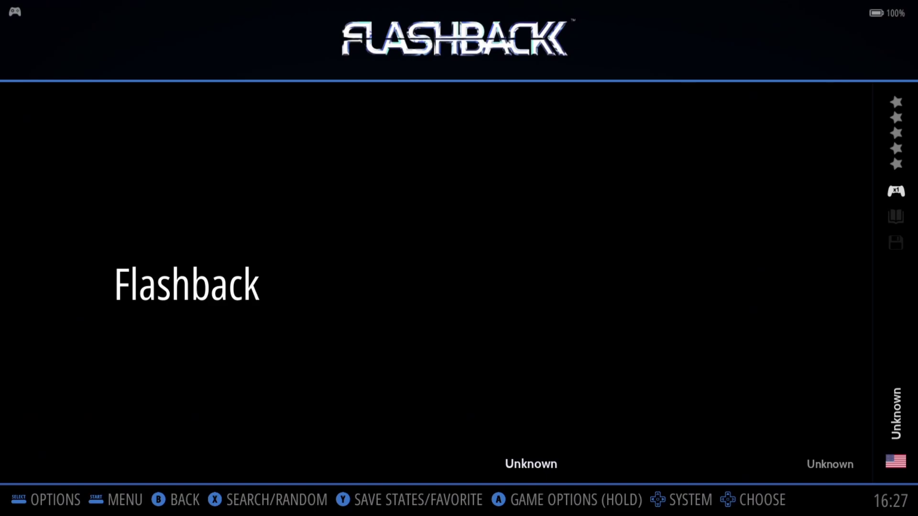
# - Review the REminiscence Shader Set and Decorations, leaving both on AUTO
pyautogui.press('BackSpace')
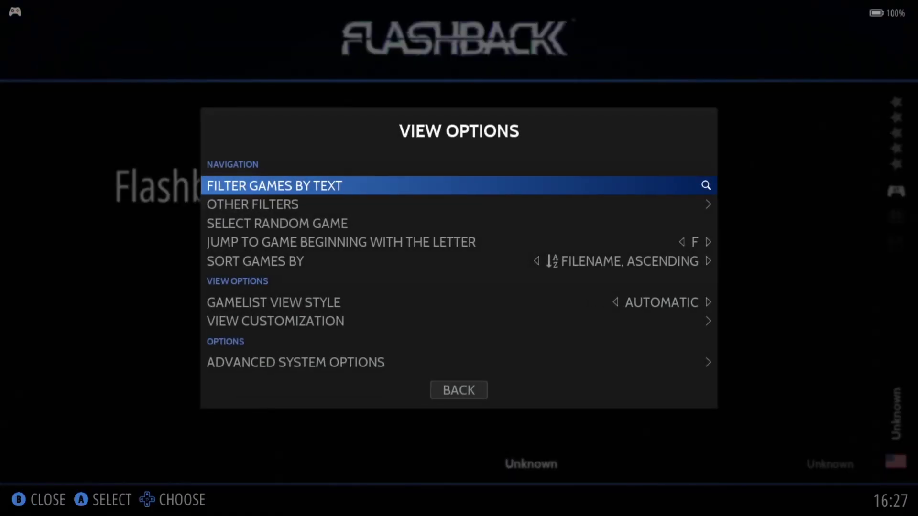
pyautogui.press('Up')
pyautogui.press('Up')
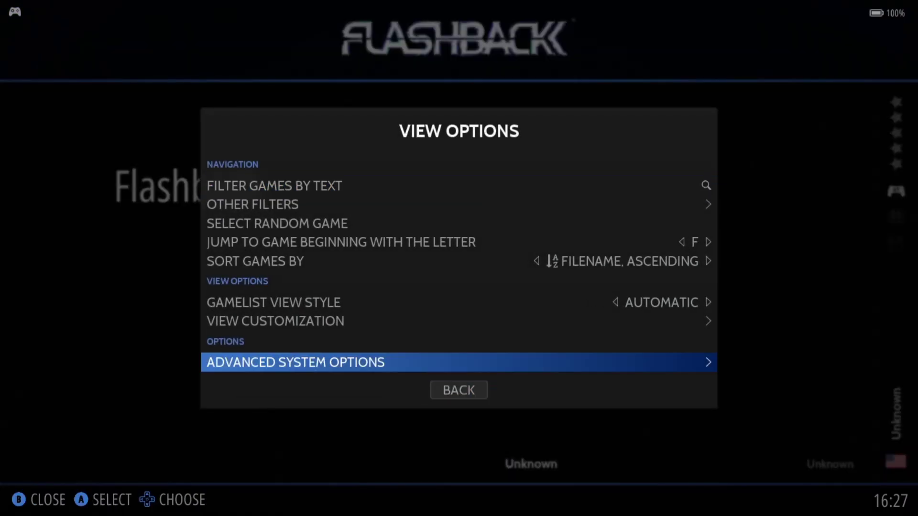
pyautogui.press('Return')
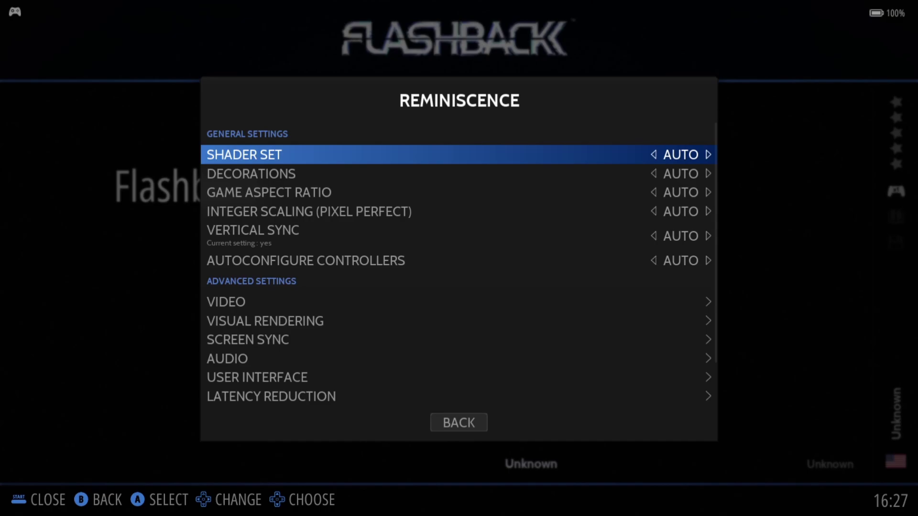
pyautogui.press('Return')
pyautogui.press('Return')
pyautogui.press('Down')
# - Leave Game Aspect Ratio on AUTO, close the settings, and launch Flashback
pyautogui.press('Return')
pyautogui.press('Up')
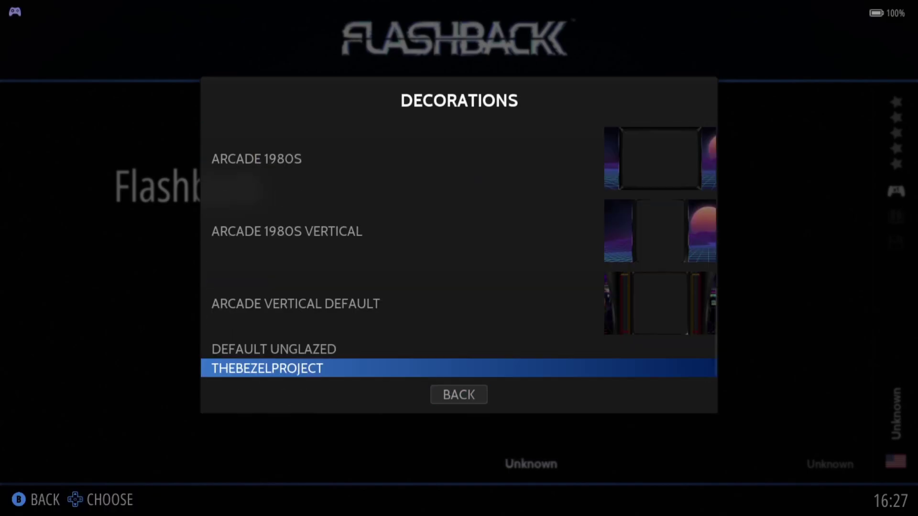
pyautogui.press('Escape')
pyautogui.press('Down')
pyautogui.press('Return')
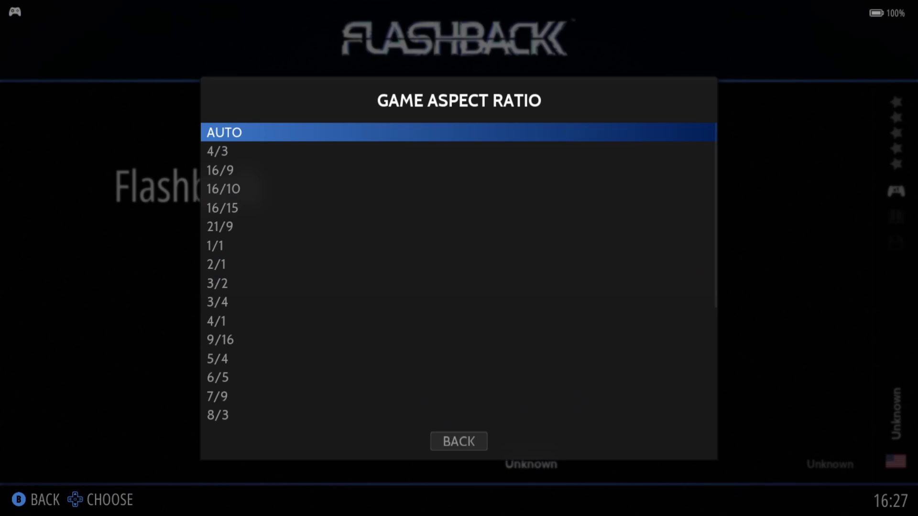
pyautogui.press('Up')
pyautogui.press('Up')
pyautogui.press('Down')
pyautogui.press('Down')
pyautogui.press('Escape')
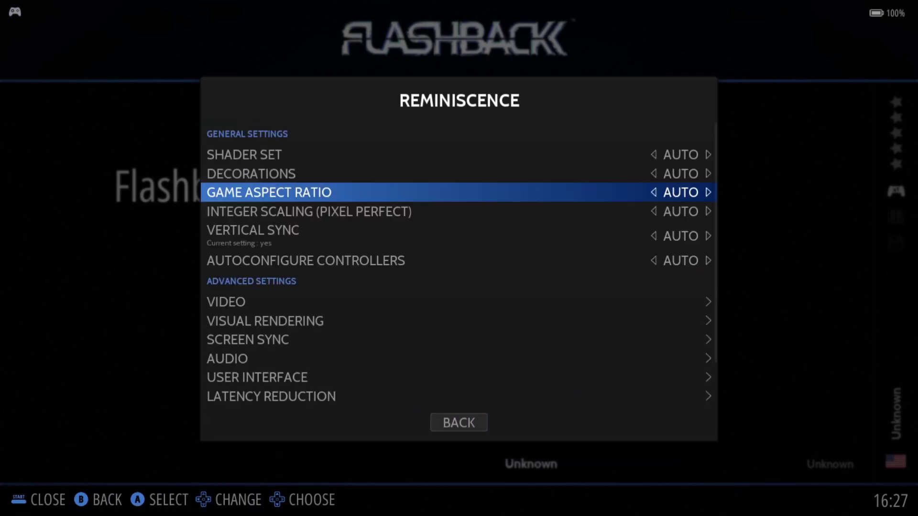
pyautogui.press('Escape')
pyautogui.press('Escape')
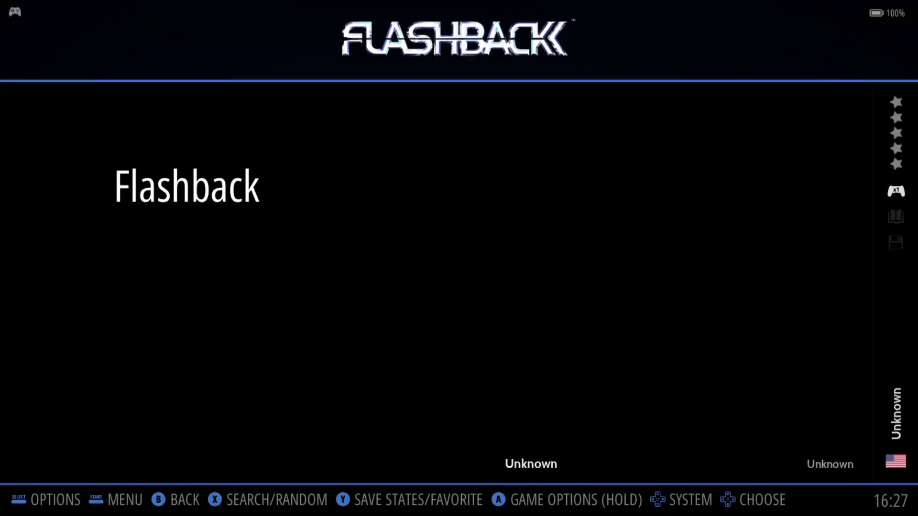
pyautogui.press('Return')
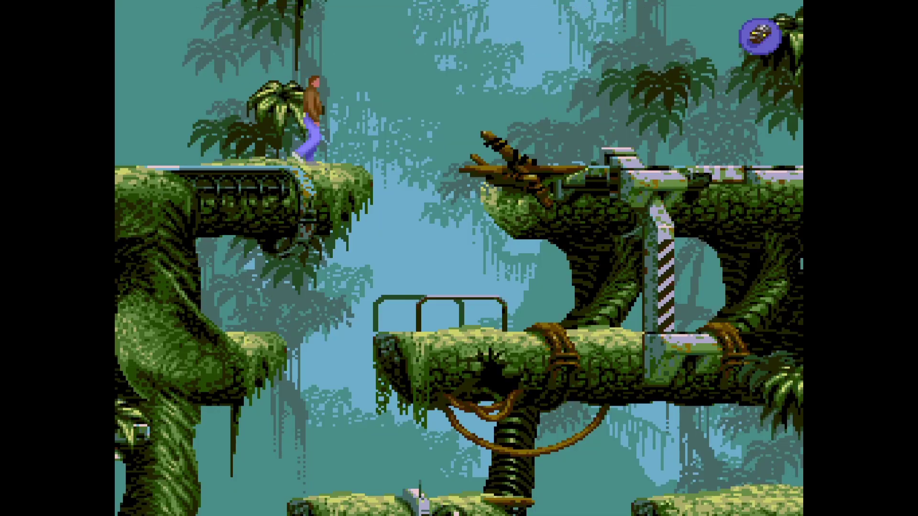
# - Move Conrad along the jungle platforms and select the gun in the inventory
pyautogui.press('space')
pyautogui.press('space')
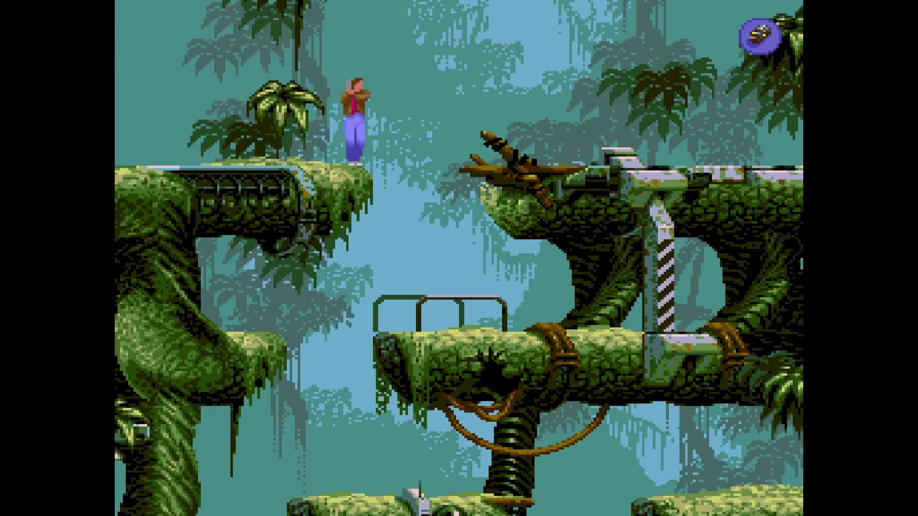
pyautogui.press('Right')
pyautogui.hotkey('Down', 'Right')
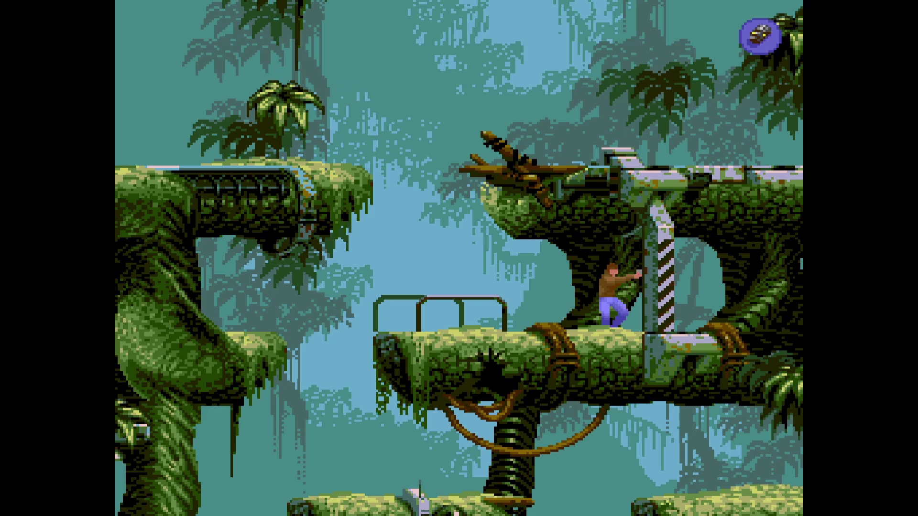
pyautogui.press('Left')
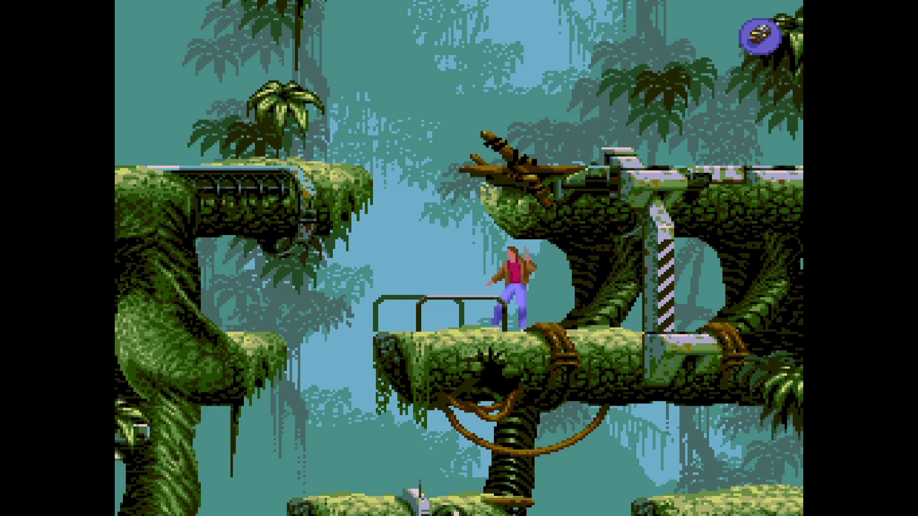
pyautogui.press('Return')
pyautogui.press('Right')
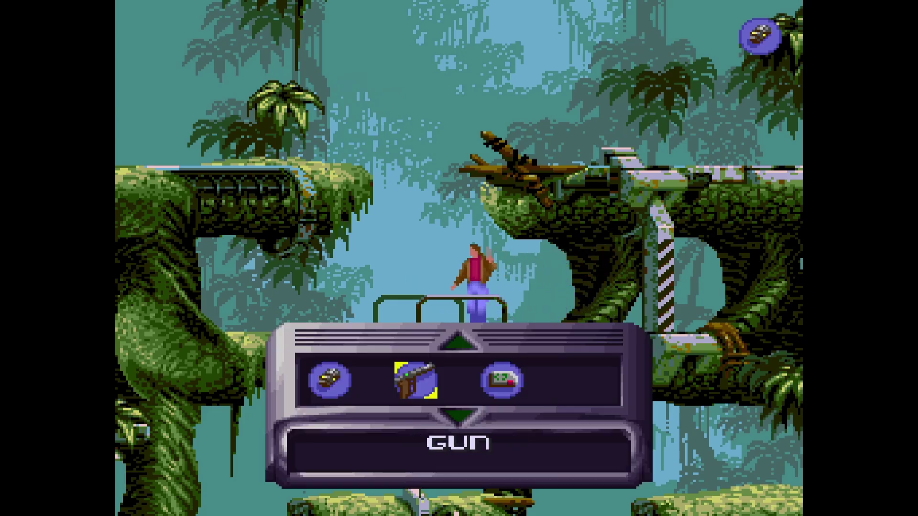
pyautogui.press('Down')
pyautogui.press('Return')
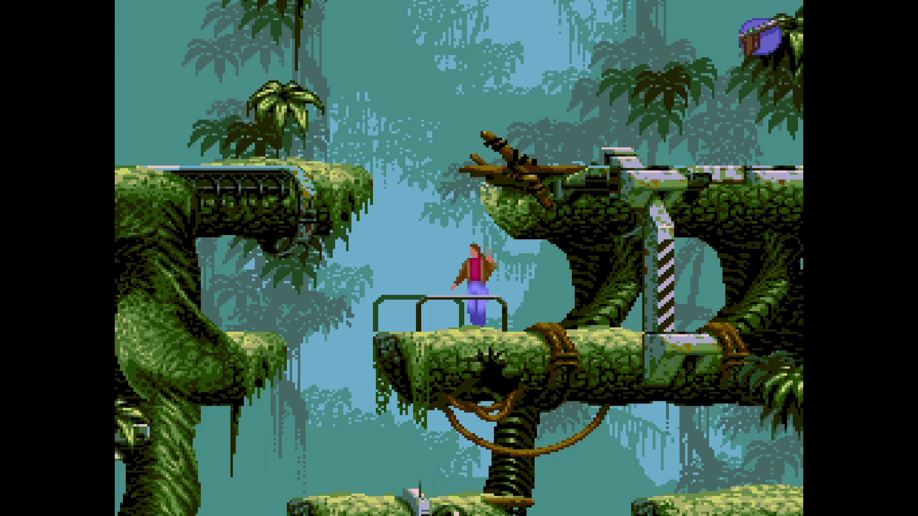
# - Climb to the upper ledge, draw and aim the gun, then quit to the game list
pyautogui.press('Up')
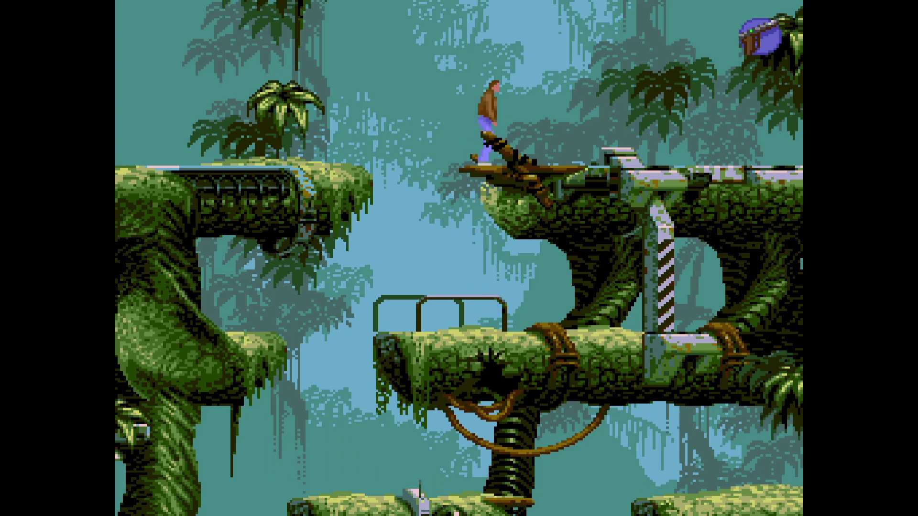
pyautogui.press('Right')
pyautogui.press('Right')
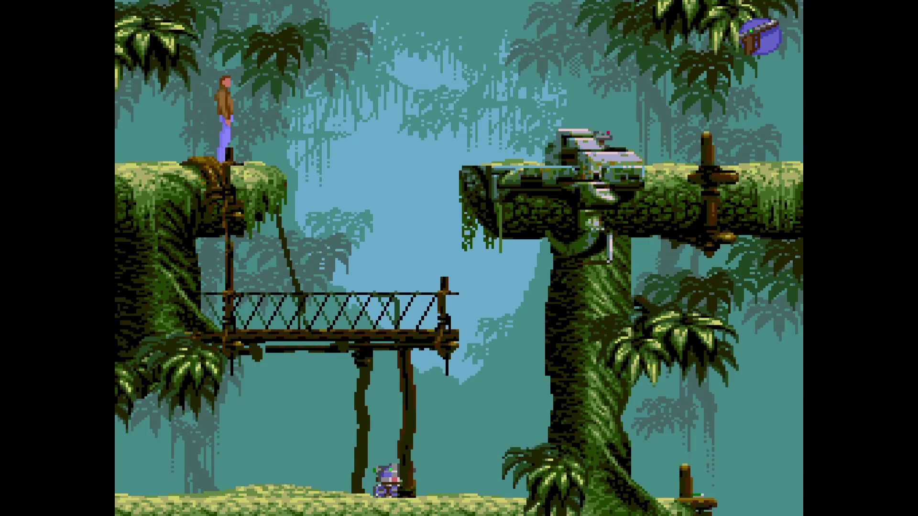
pyautogui.press('Return')
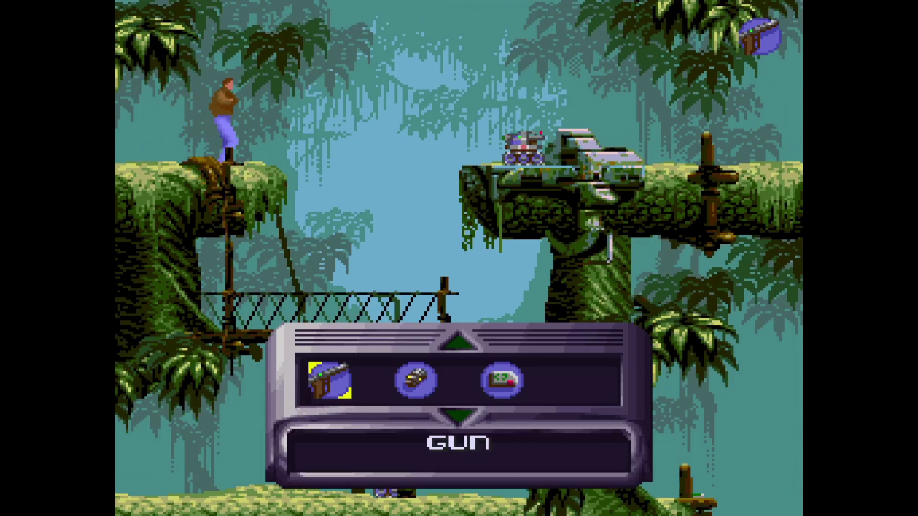
pyautogui.press('Return')
pyautogui.press('Down')
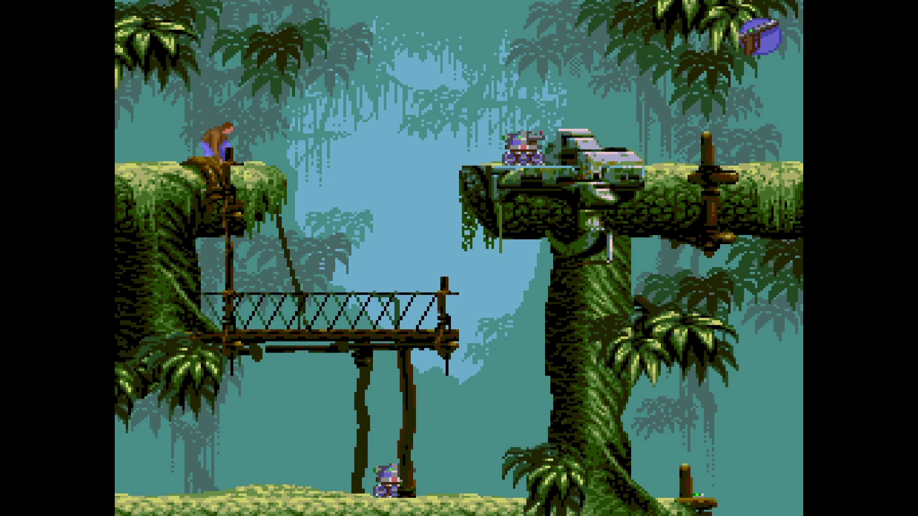
pyautogui.press('Left')
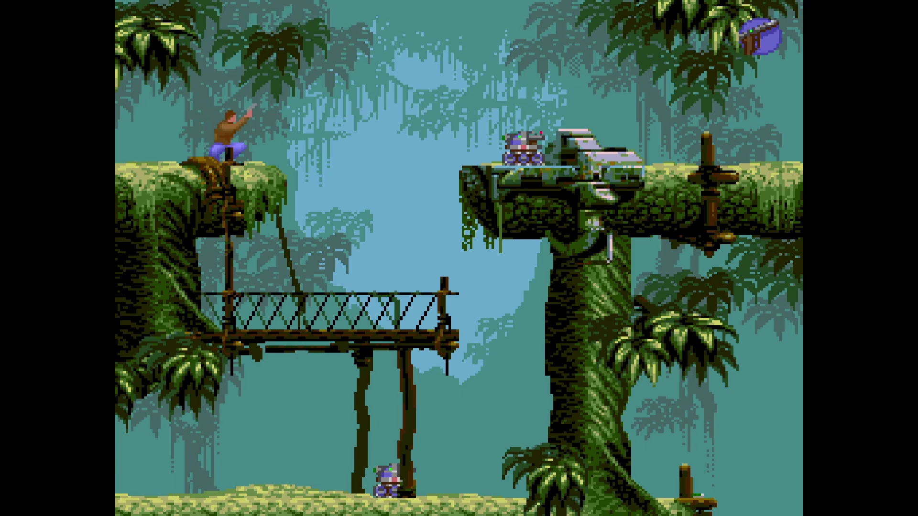
pyautogui.press('Up')
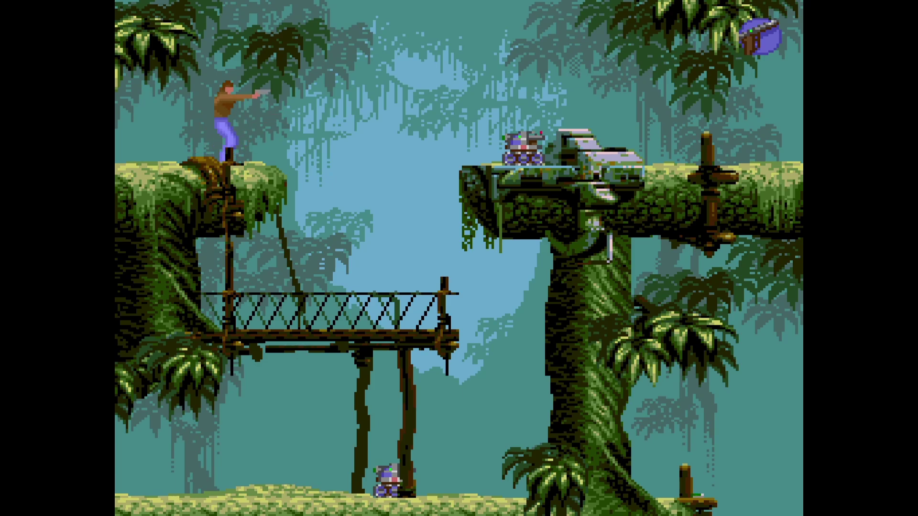
pyautogui.press('Escape')
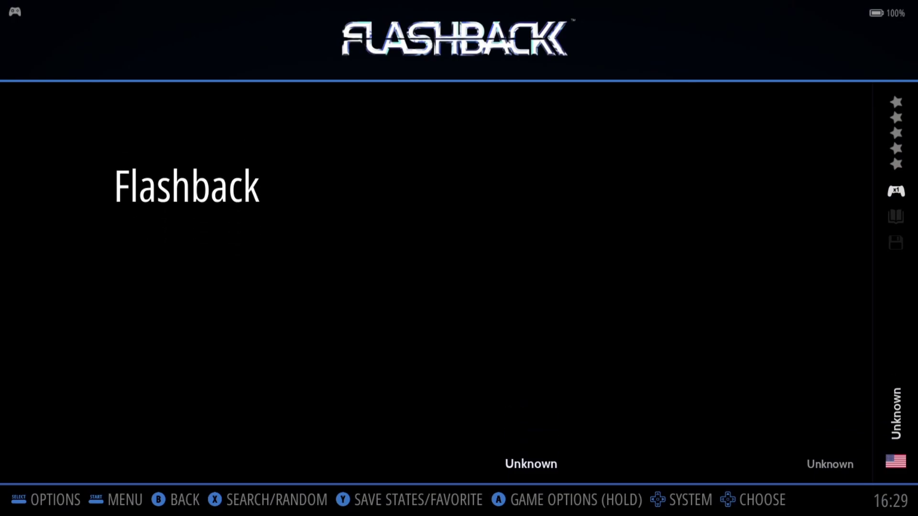
# - Set Game Aspect Ratio to FULL in Flashback's REminiscence Advanced System Options
pyautogui.press('BackSpace')
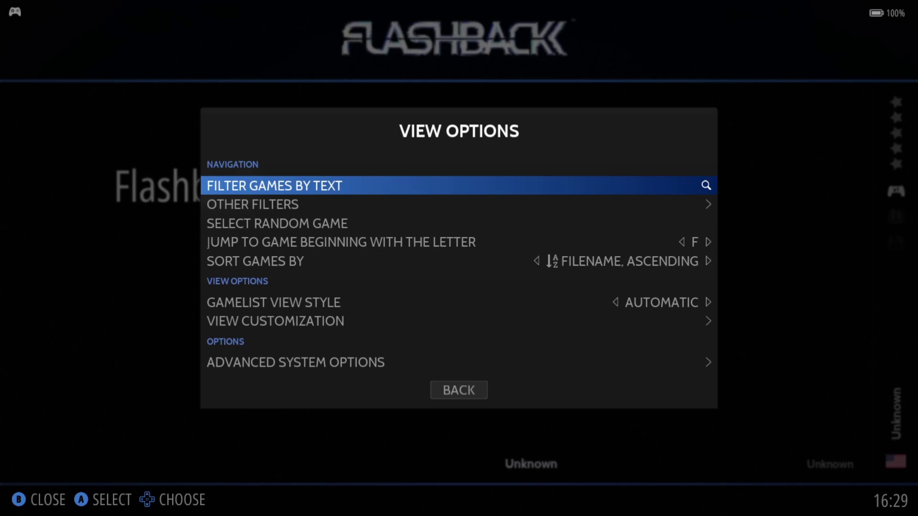
pyautogui.press('Up')
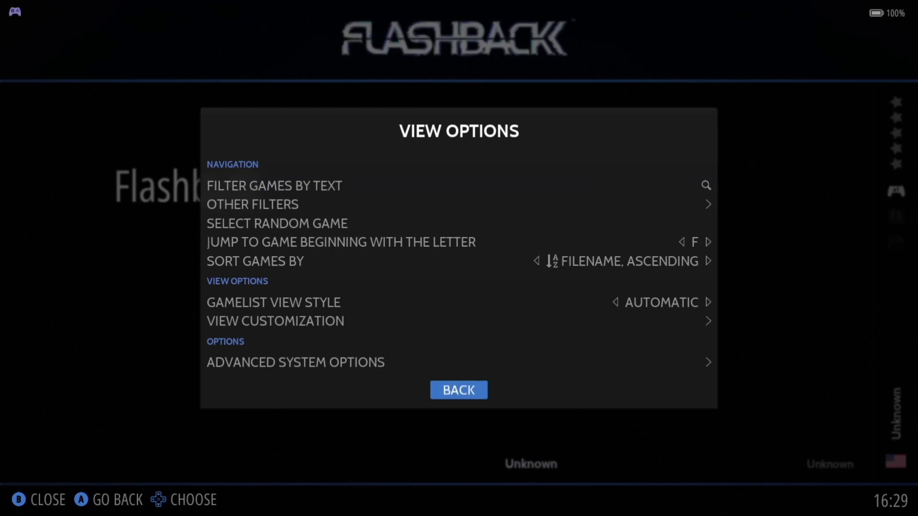
pyautogui.press('Up')
pyautogui.press('Return')
pyautogui.press('Down')
pyautogui.press('Down')
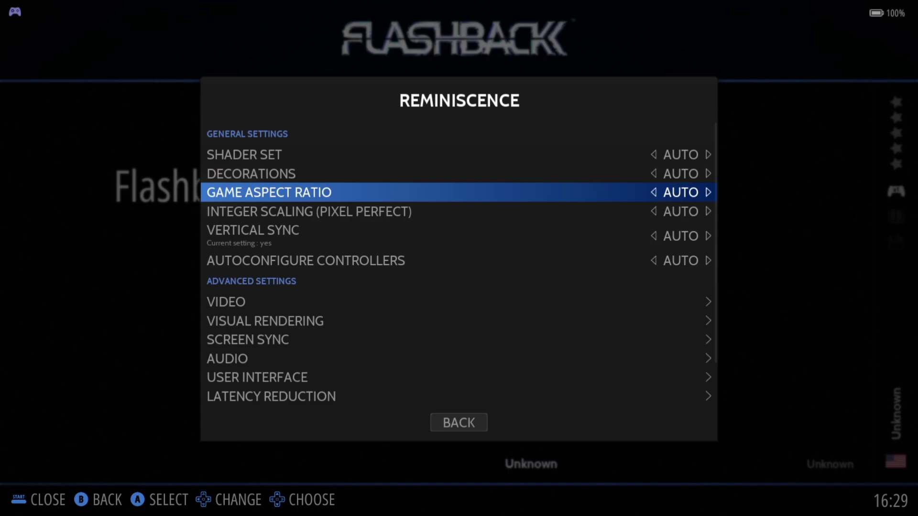
pyautogui.press('Return')
pyautogui.press('Up')
pyautogui.press('Up')
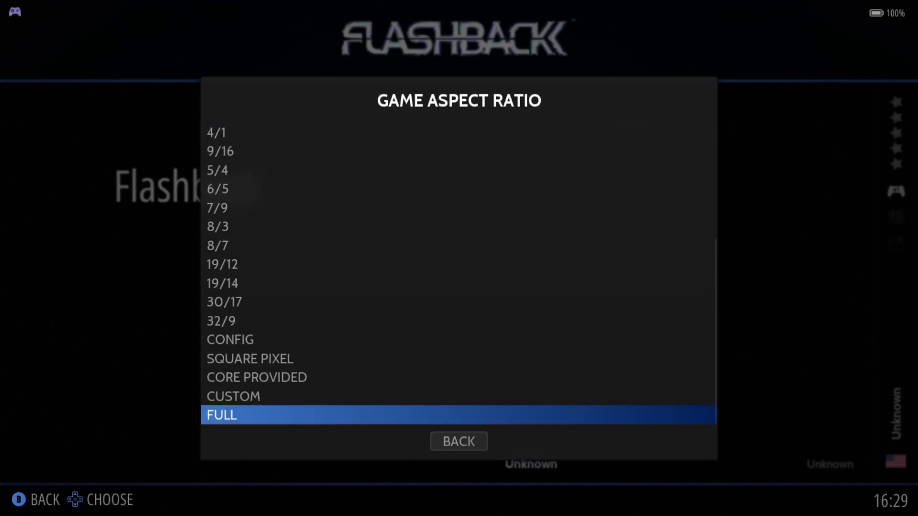
pyautogui.press('Return')
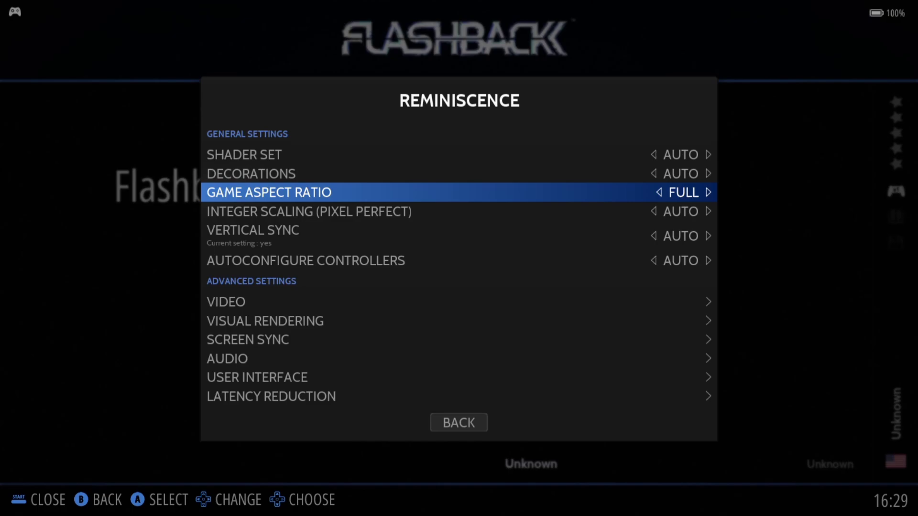
# - Set Vertical Sync to YES
pyautogui.press('Down')
pyautogui.press('Down')
pyautogui.press('Return')
pyautogui.press('Down')
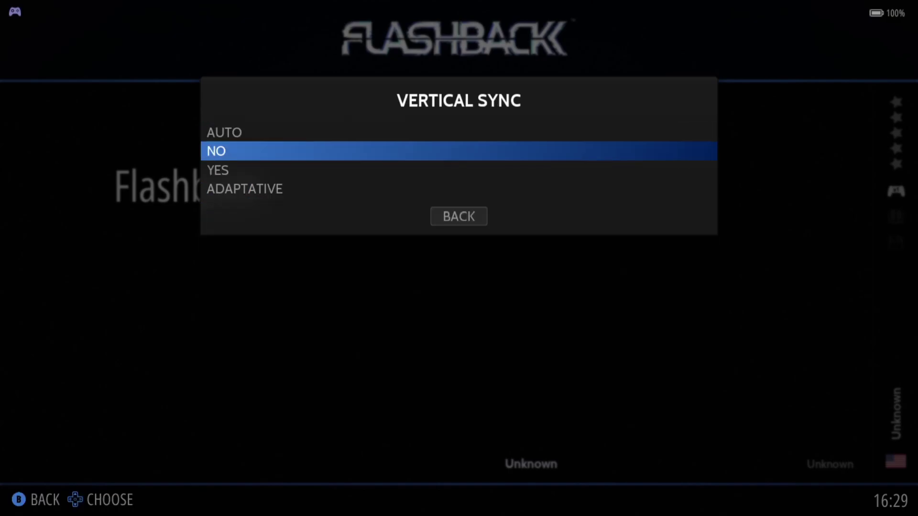
pyautogui.press('Down')
pyautogui.press('Return')
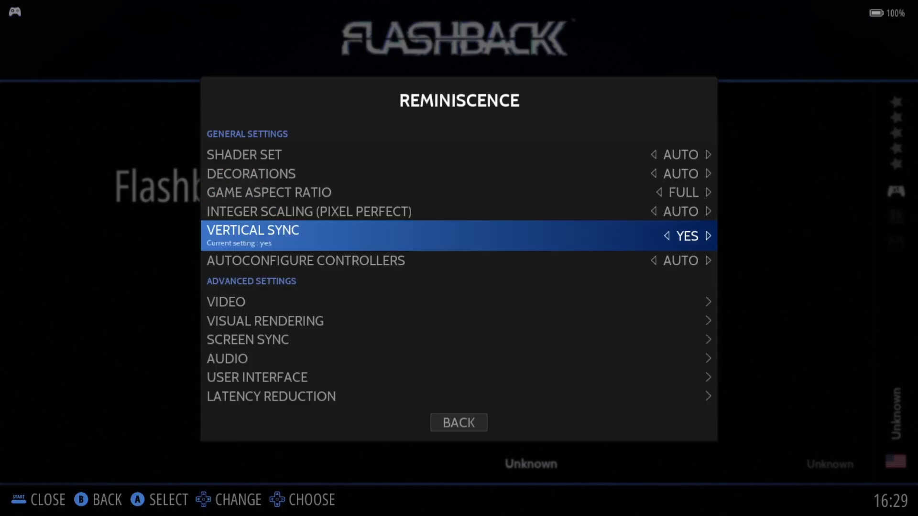
pyautogui.press('Up')
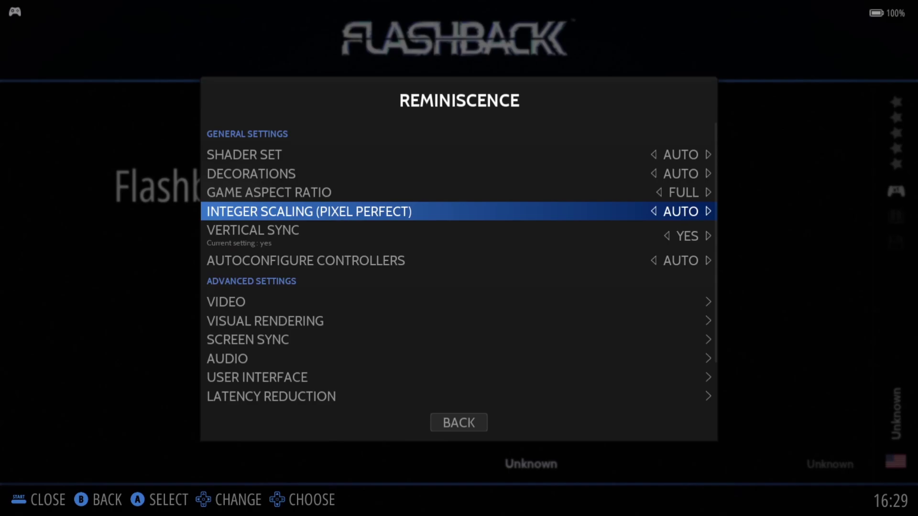
pyautogui.press('Return')
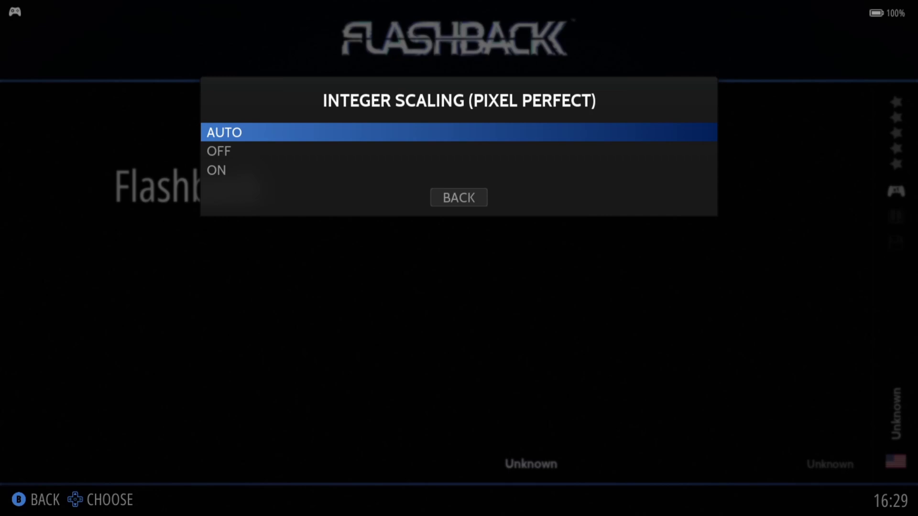
# - Leave Integer Scaling on AUTO and set Visual Rendering's Video Filters to SCANLINE2X
pyautogui.press('Return')
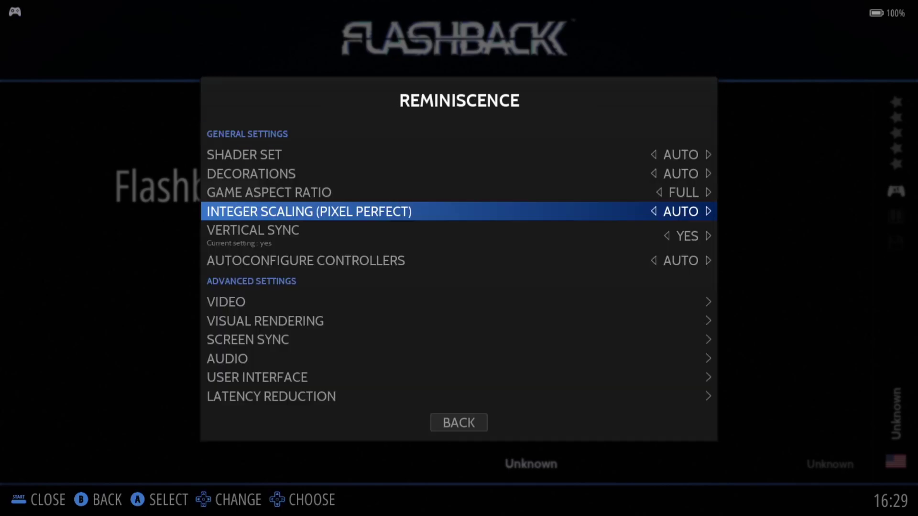
pyautogui.press('Down')
pyautogui.press('Down')
pyautogui.press('Down')
pyautogui.press('Down')
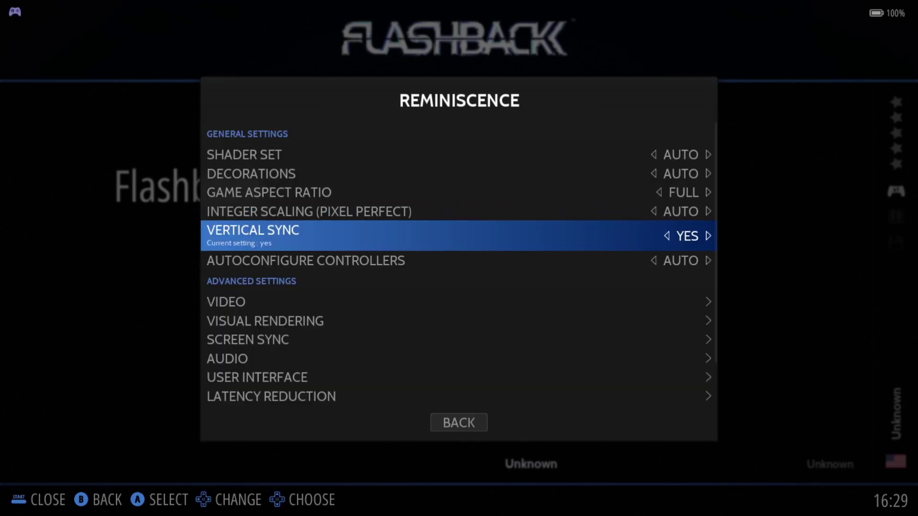
pyautogui.press('Return')
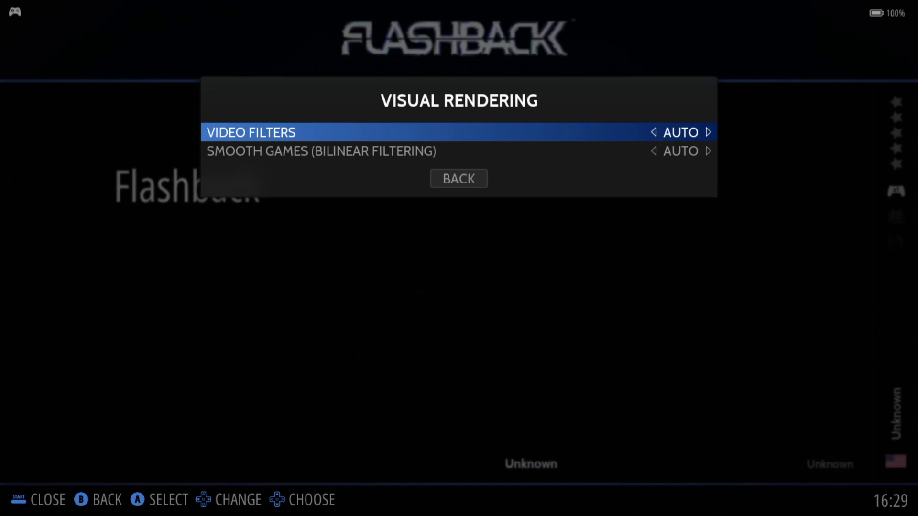
pyautogui.press('Return')
pyautogui.press('Up')
pyautogui.press('Up')
pyautogui.press('Up')
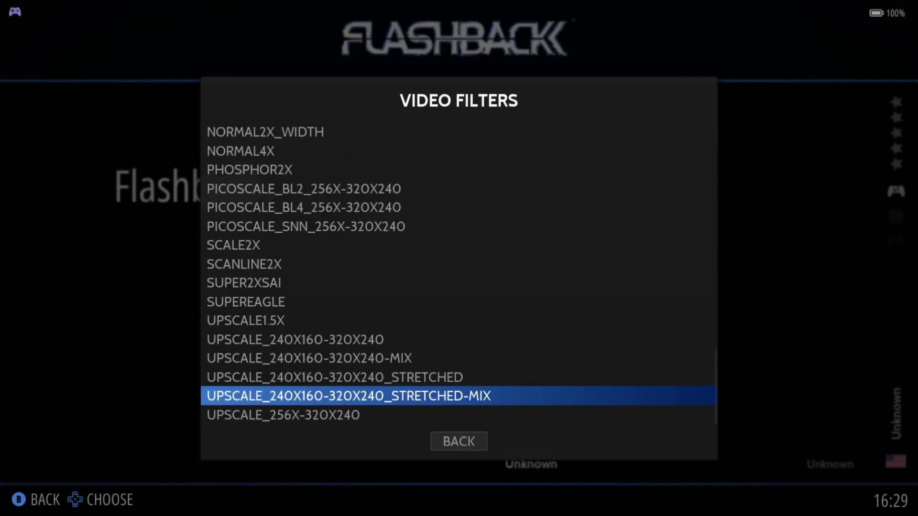
pyautogui.press('Up')
pyautogui.press('Up')
pyautogui.press('Up')
pyautogui.press('Up')
pyautogui.press('Up')
pyautogui.press('Up')
pyautogui.press('Up')
pyautogui.press('Up')
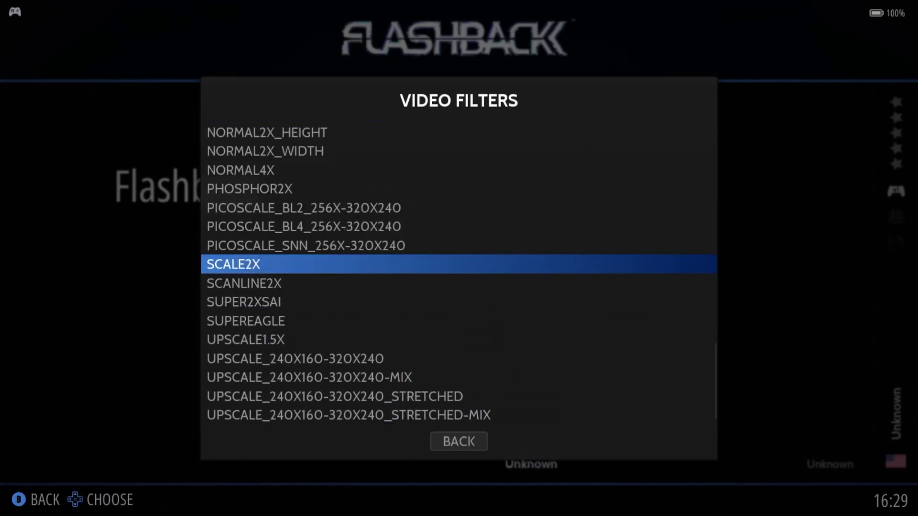
pyautogui.press('Up')
pyautogui.press('Down')
pyautogui.press('Down')
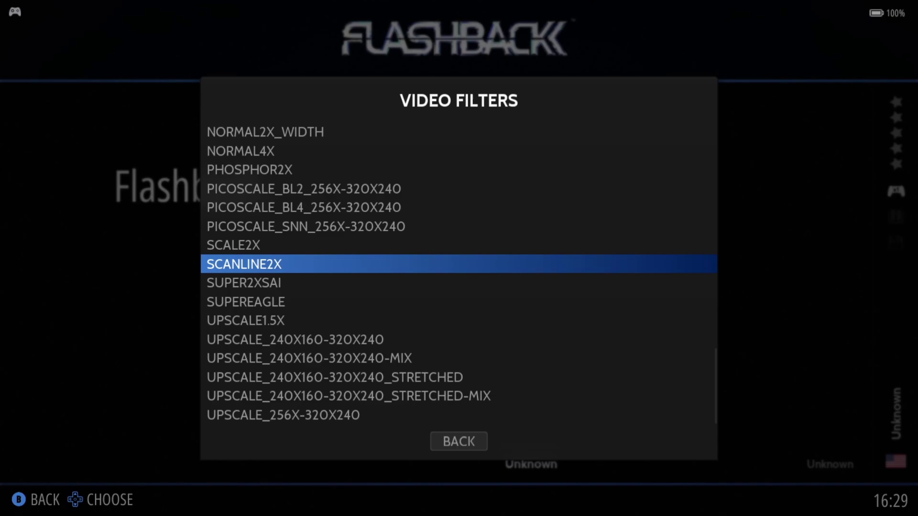
pyautogui.press('Return')
# - Leave bilinear smoothing (Smooth Games) on AUTO and return to the REminiscence settings
pyautogui.press('Down')
pyautogui.press('Return')
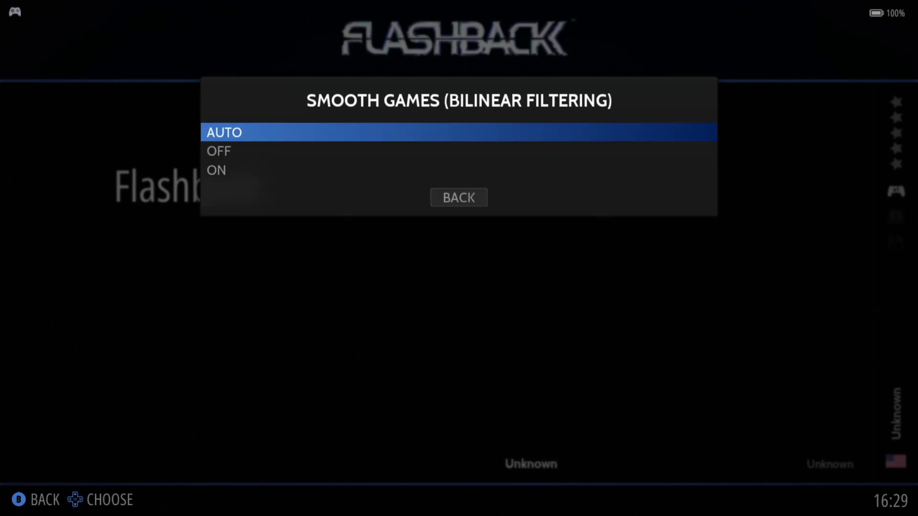
pyautogui.press('BackSpace')
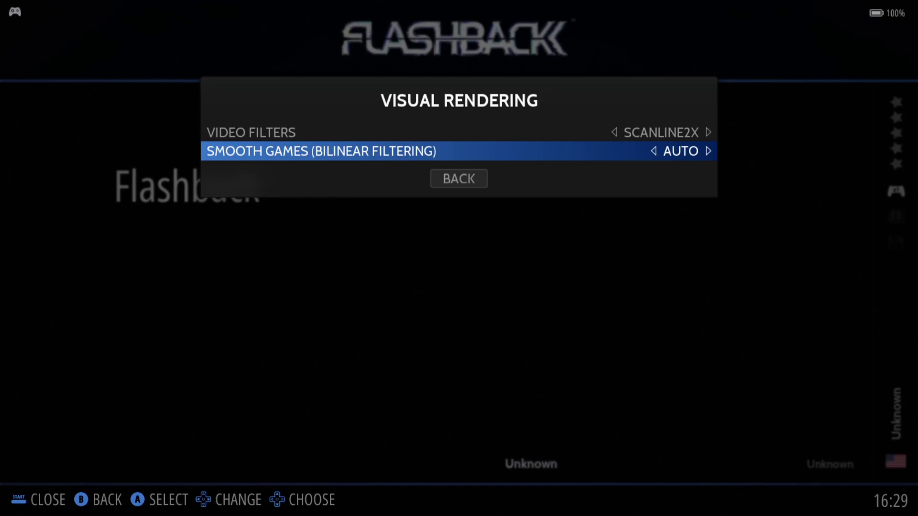
pyautogui.press('BackSpace')
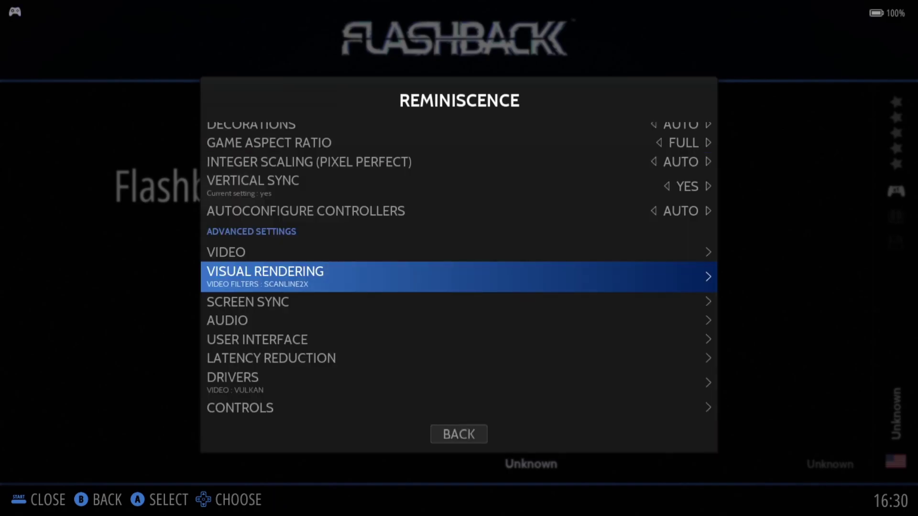
# - Keep VULKAN as the REminiscence video driver under Drivers
pyautogui.press('Down')
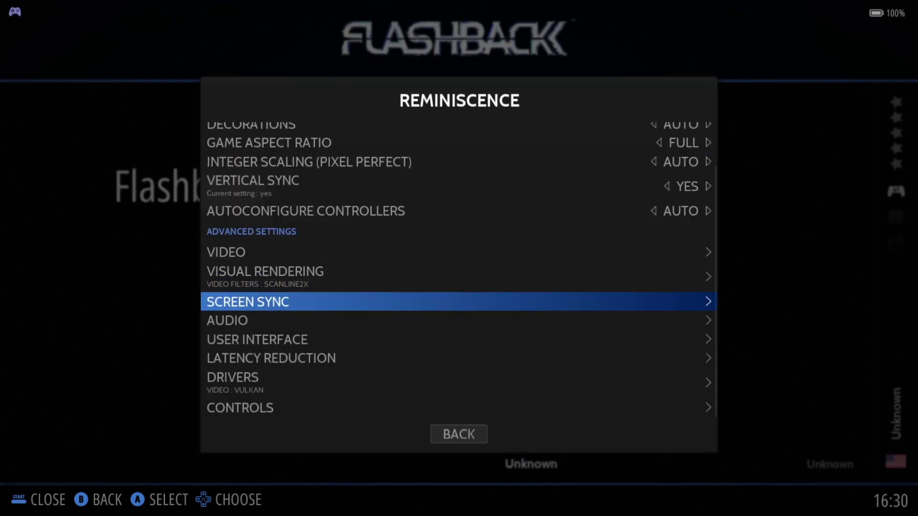
pyautogui.press('Down')
pyautogui.press('Down')
pyautogui.press('Down')
pyautogui.press('Down')
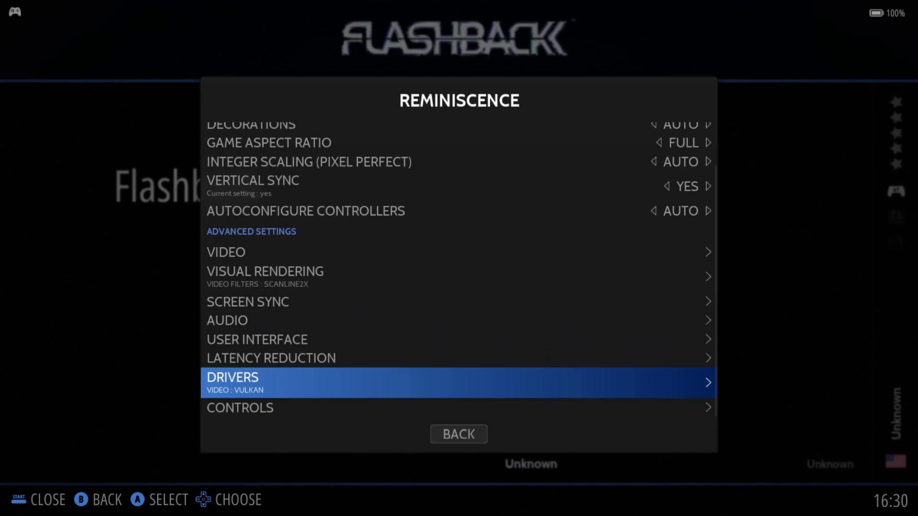
pyautogui.press('Return')
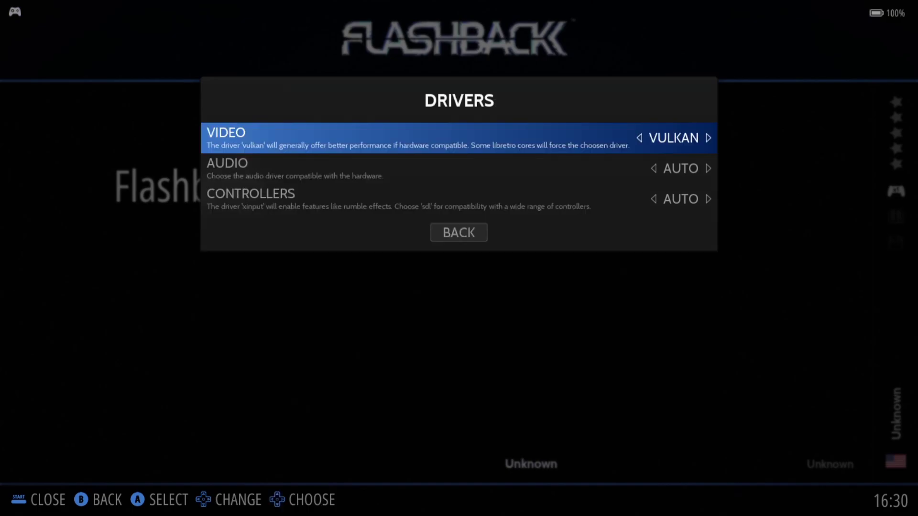
pyautogui.press('Return')
pyautogui.press('Down')
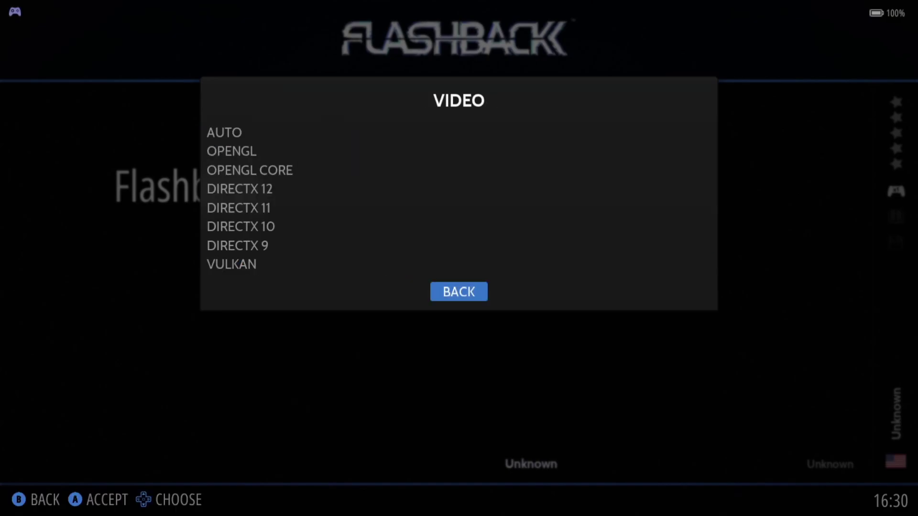
pyautogui.press('Down')
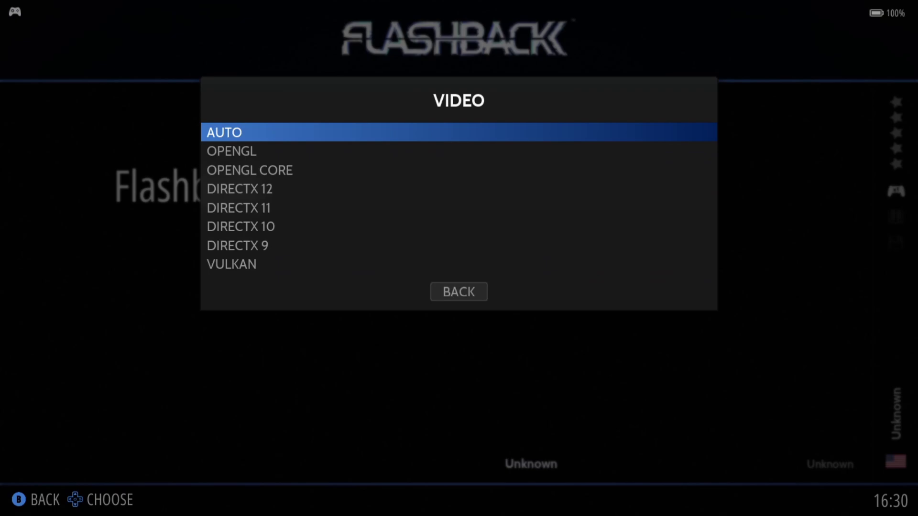
pyautogui.press('Up')
pyautogui.press('Up')
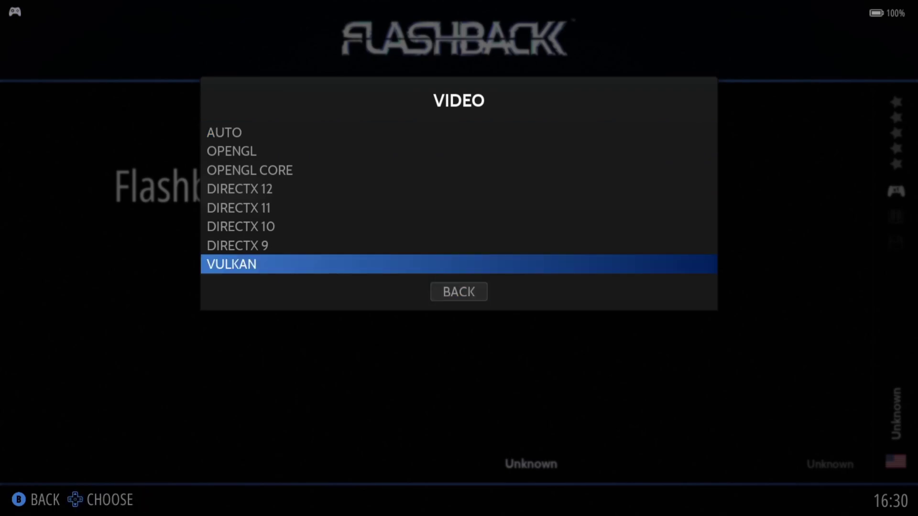
pyautogui.press('Return')
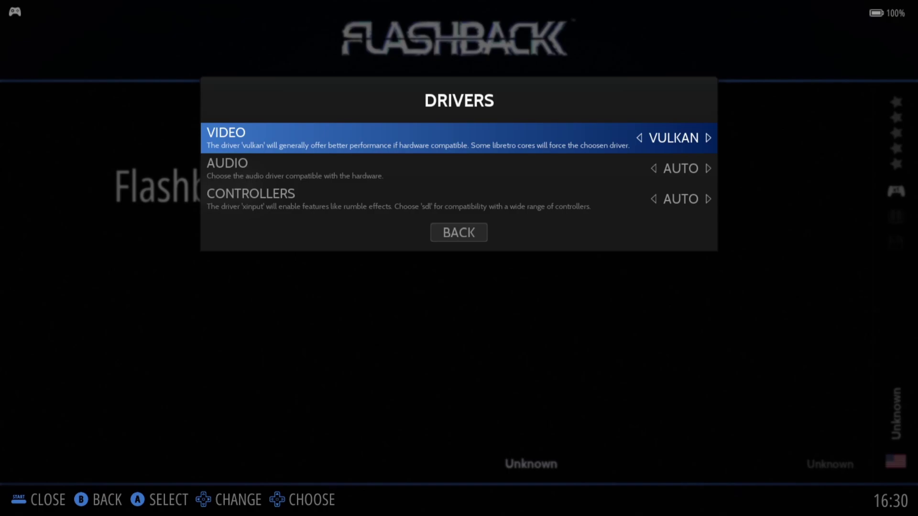
# - Keep the controllers driver on AUTO and back out to the Flashback game list
pyautogui.press('Down')
pyautogui.press('Down')
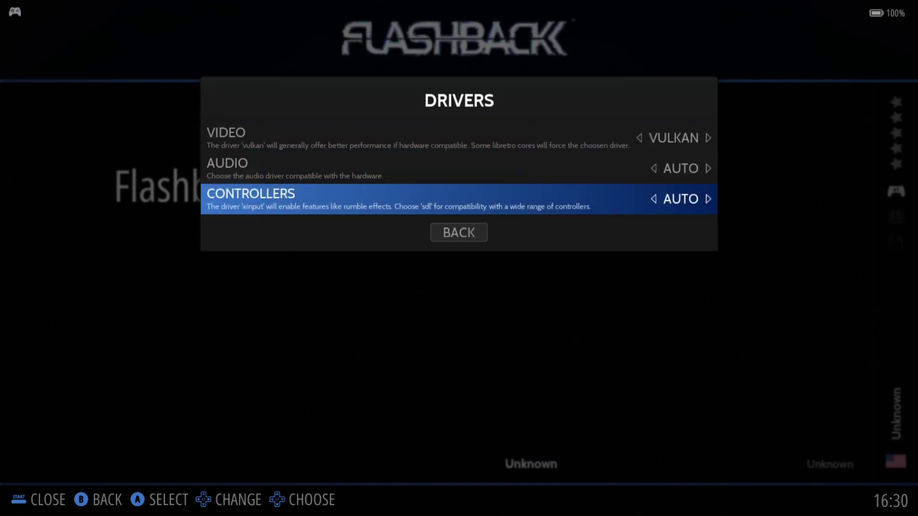
pyautogui.press('Return')
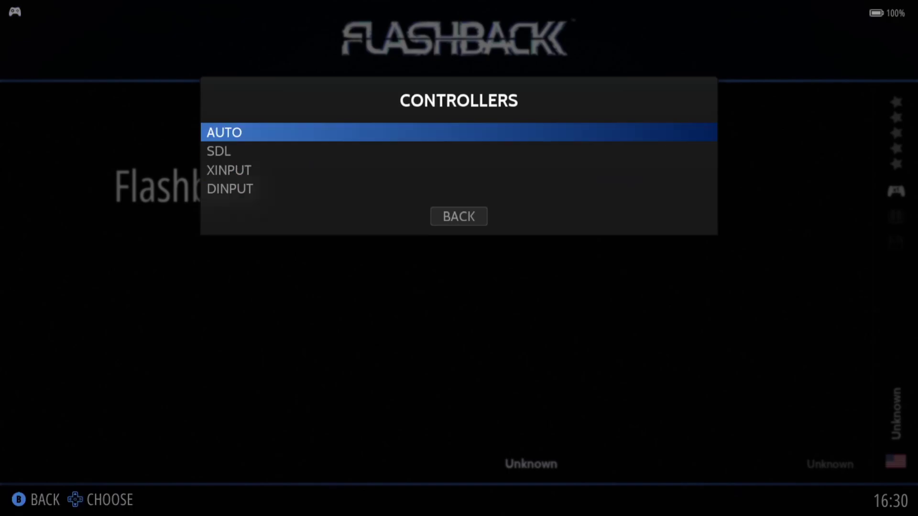
pyautogui.press('Down')
pyautogui.press('Down')
pyautogui.press('Down')
pyautogui.press('Up')
pyautogui.press('Up')
pyautogui.press('Up')
pyautogui.press('Escape')
pyautogui.press('Escape')
pyautogui.press('Escape')
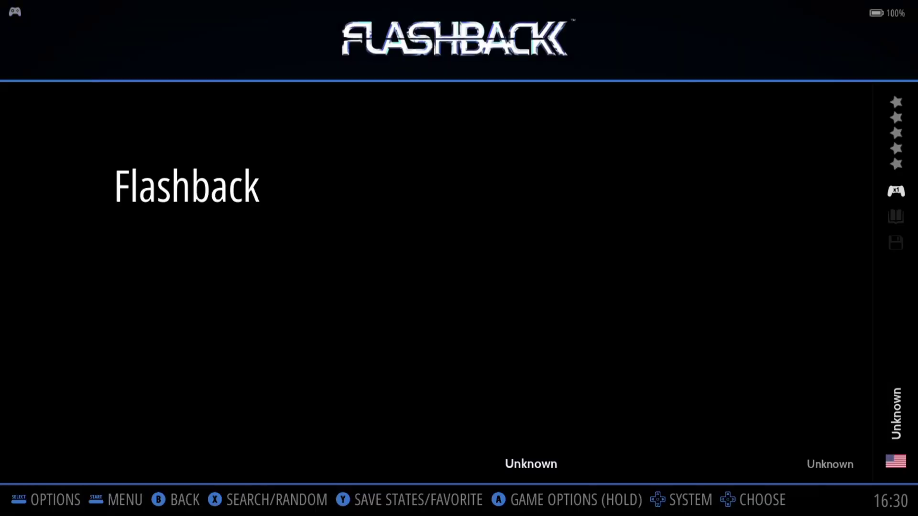
# - Launch Flashback from the game list with the REminiscence core and scanlines
pyautogui.press('Return')
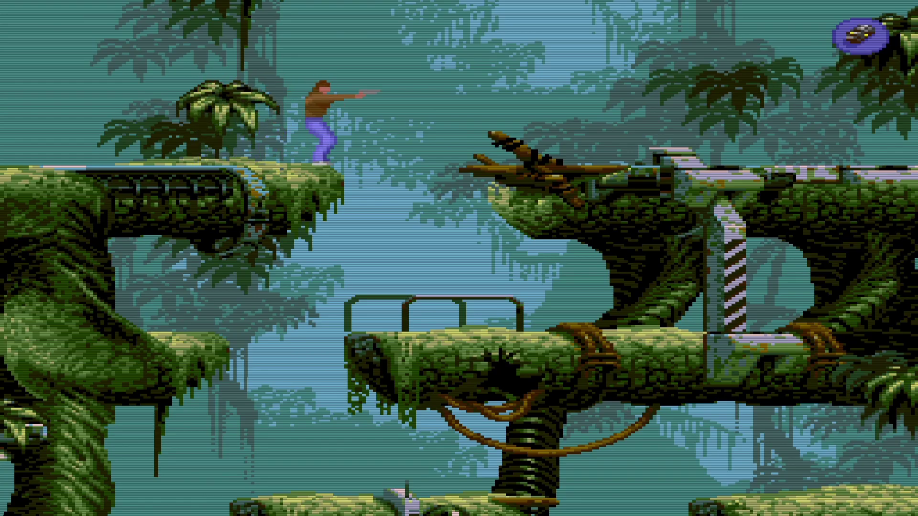
pyautogui.press('space')
pyautogui.press('Right')
# - Skip the cutscene, drop to the lower platform and browse the inventory items
pyautogui.press('Left')
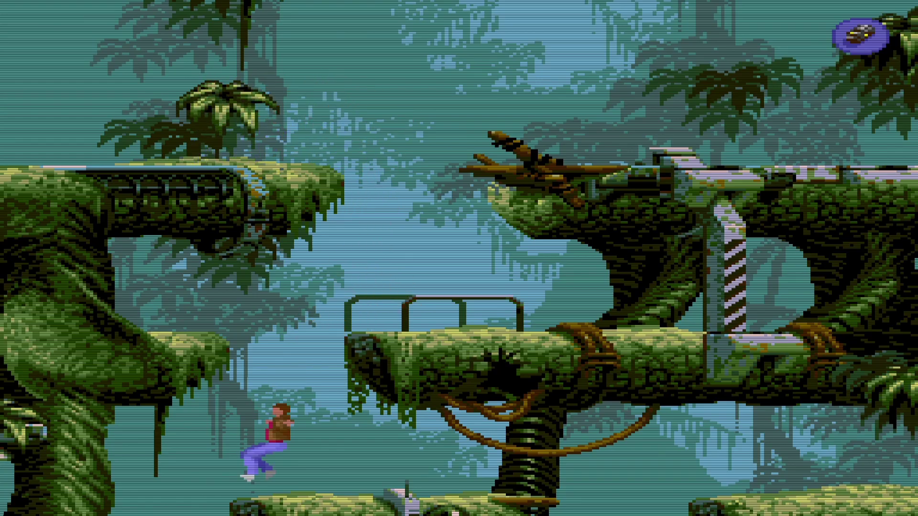
pyautogui.press('Return')
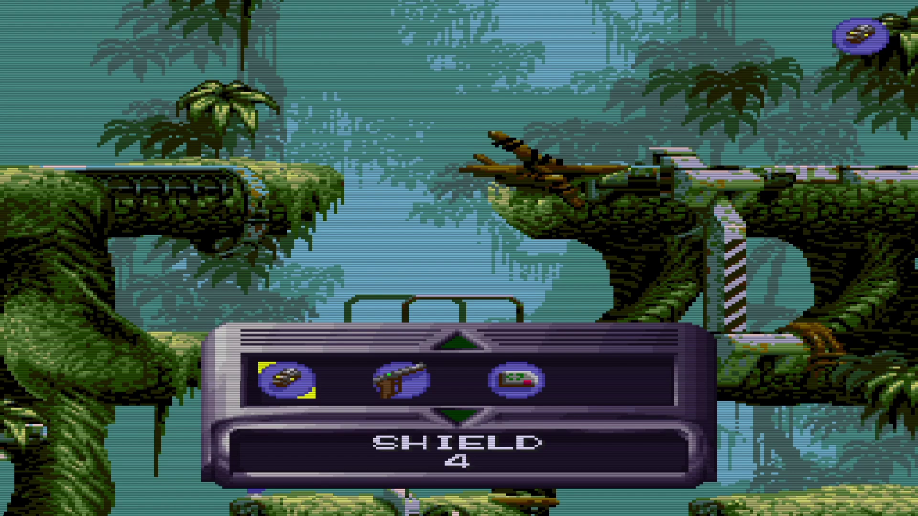
pyautogui.press('Right')
pyautogui.press('Right')
pyautogui.press('Right')
pyautogui.press('Right')
pyautogui.press('Return')
# - Climb up, run right onto the rope bridge and advance with the gun drawn
pyautogui.press('Up')
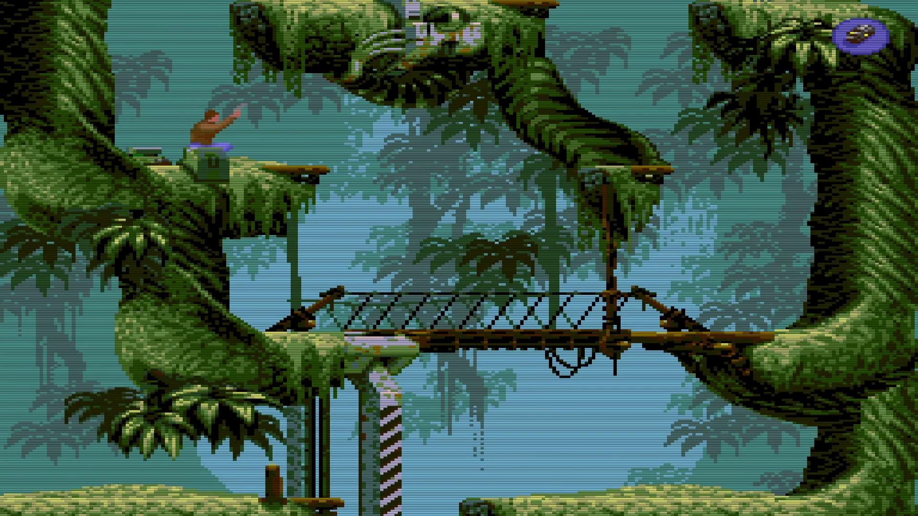
pyautogui.press('Right')
pyautogui.press('space')
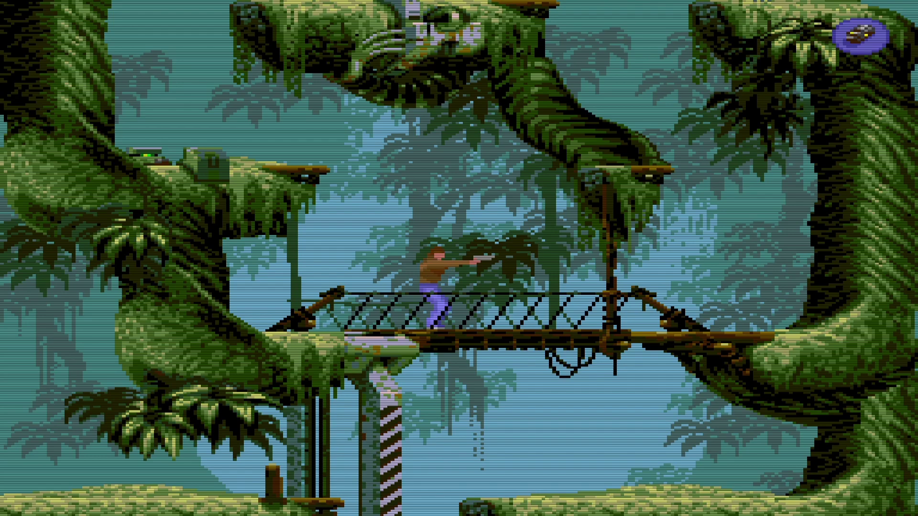
pyautogui.press('Right')
# - Select the credits item in the inventory, then walk right along the rope bridge
pyautogui.press('Return')
pyautogui.press('Right')
pyautogui.press('Right')
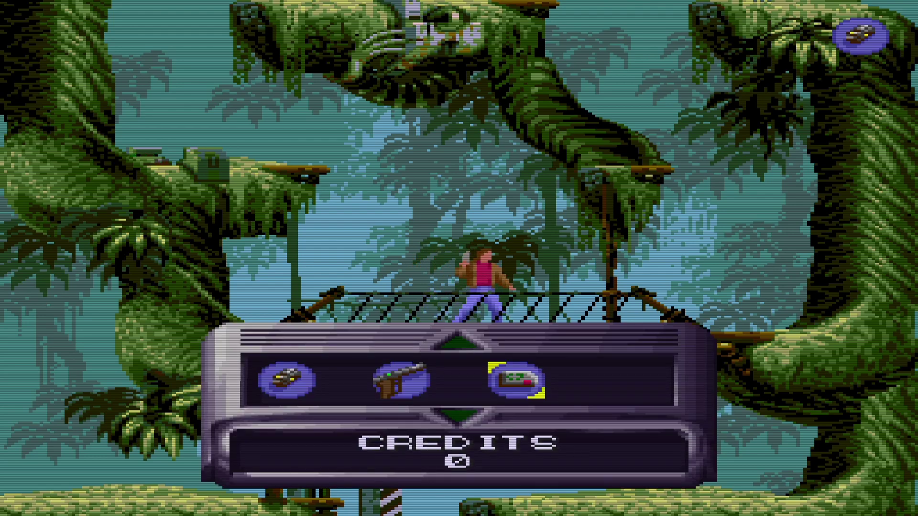
pyautogui.press('Return')
pyautogui.press('Right')
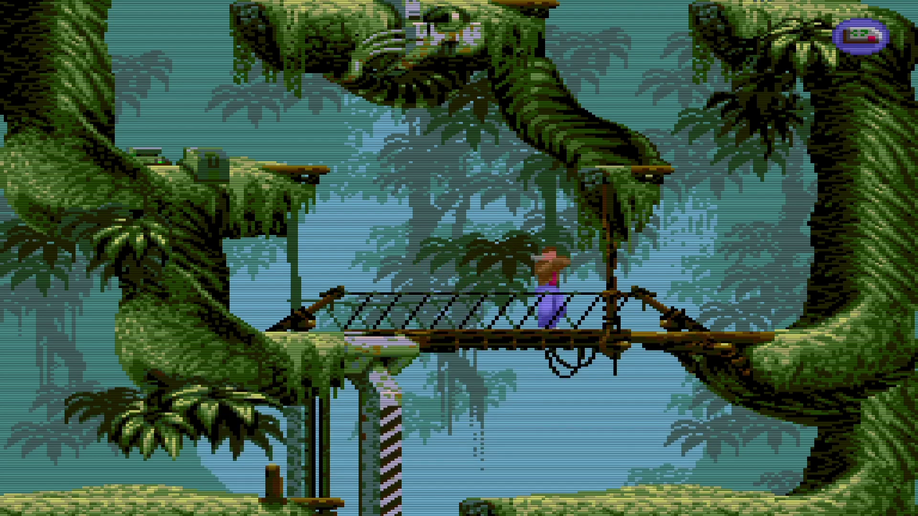
pyautogui.press('Right')
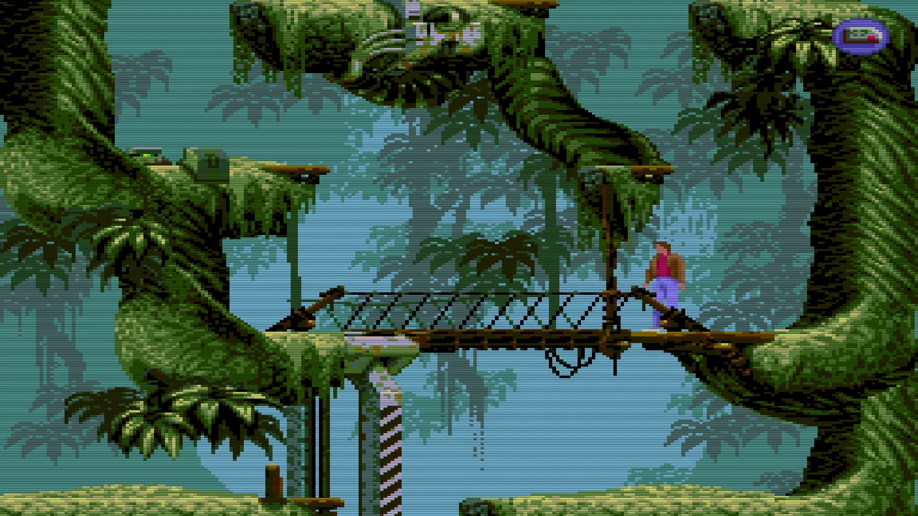
# - Climb to the branch ledge, drop back to the bridge and cross to its left end
pyautogui.press('Up')
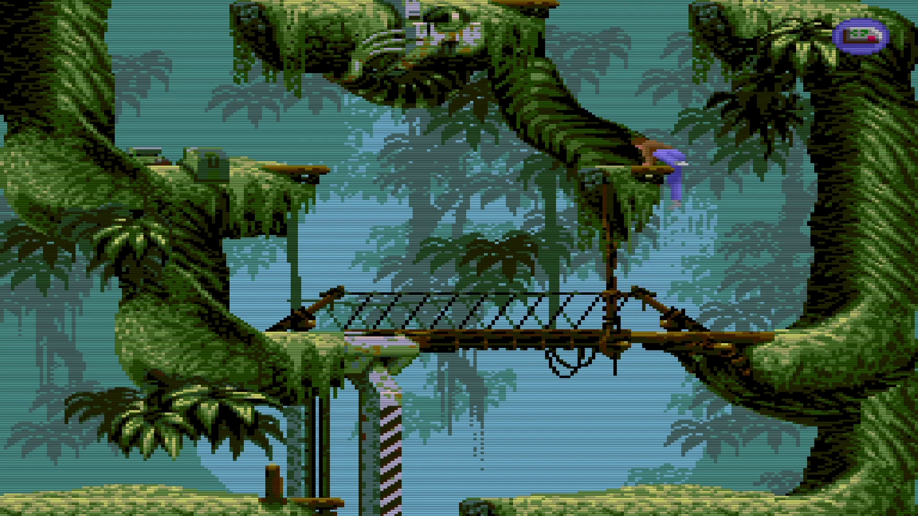
pyautogui.press('Left')
pyautogui.press('Up')
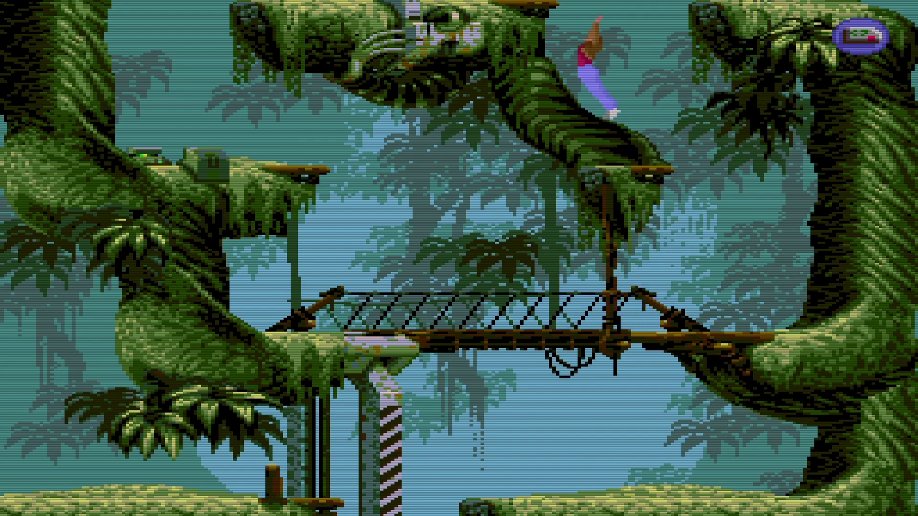
pyautogui.press('Down')
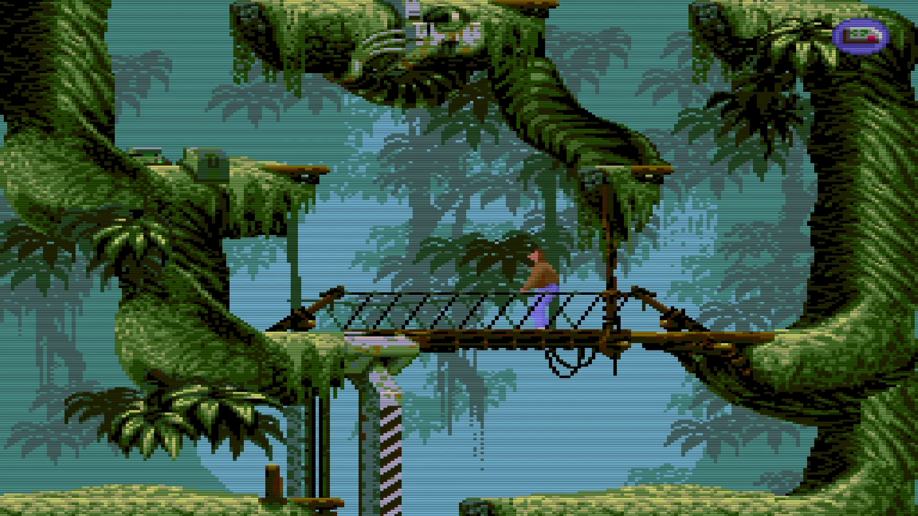
pyautogui.press('Left')
pyautogui.press('Up')
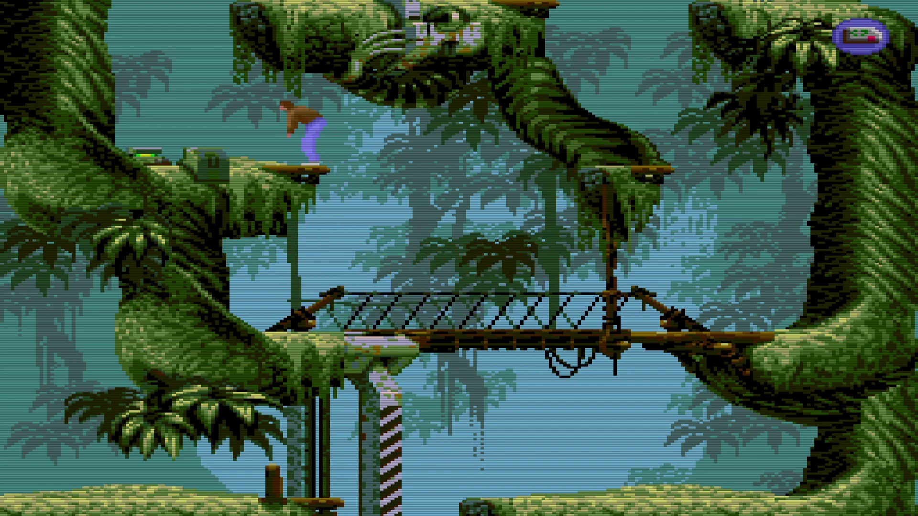
# - Climb onto the upper-left ledge and pick up the Holocube
pyautogui.press('Left')
pyautogui.press('Down')
pyautogui.press('shift')
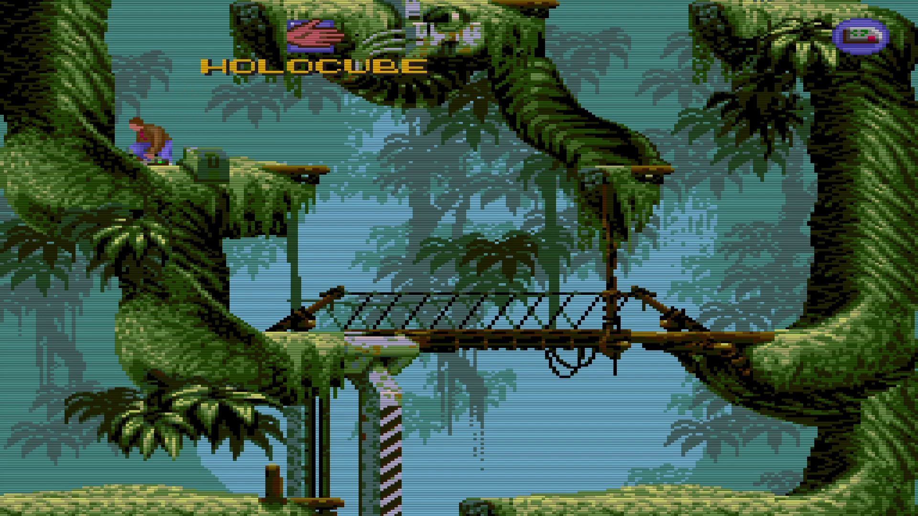
# - Aim the pistol, select the shield and view the score showing NORMAL difficulty
pyautogui.press('Return')
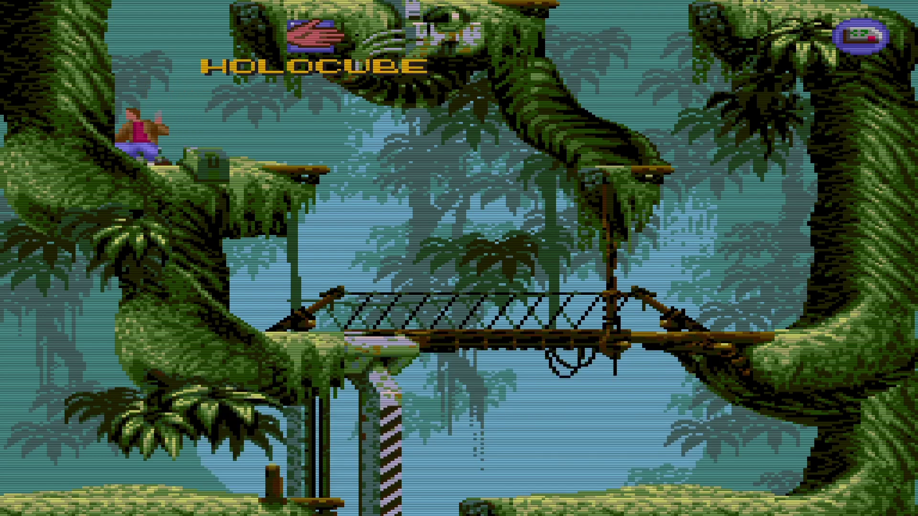
pyautogui.press('space')
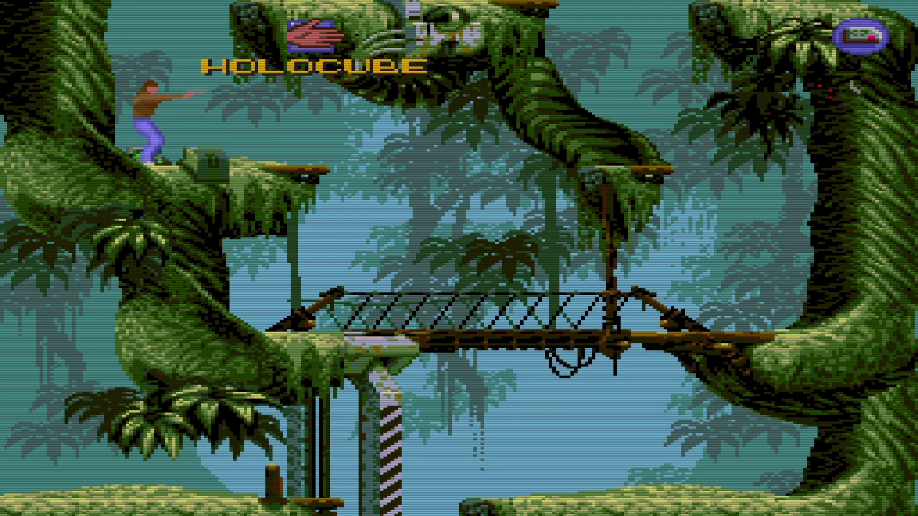
pyautogui.press('Return')
pyautogui.press('Right')
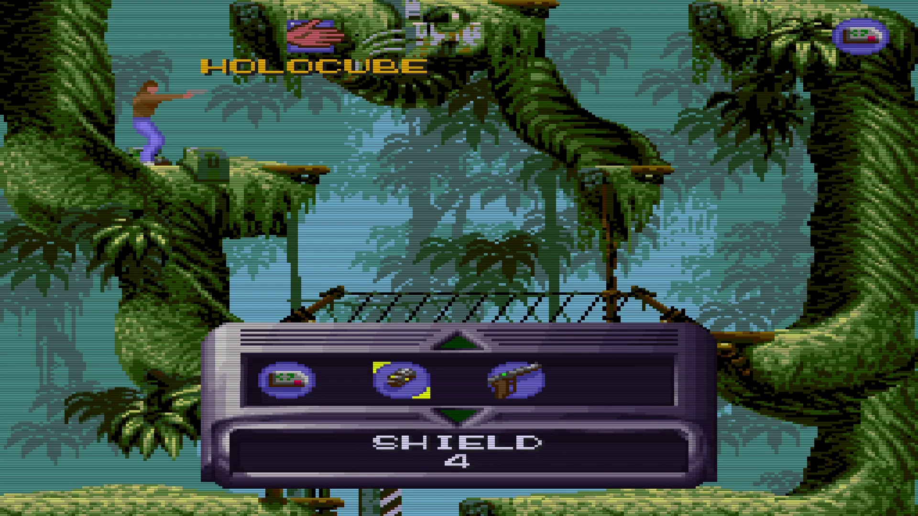
pyautogui.press('Down')
pyautogui.press('Down')
pyautogui.press('Down')
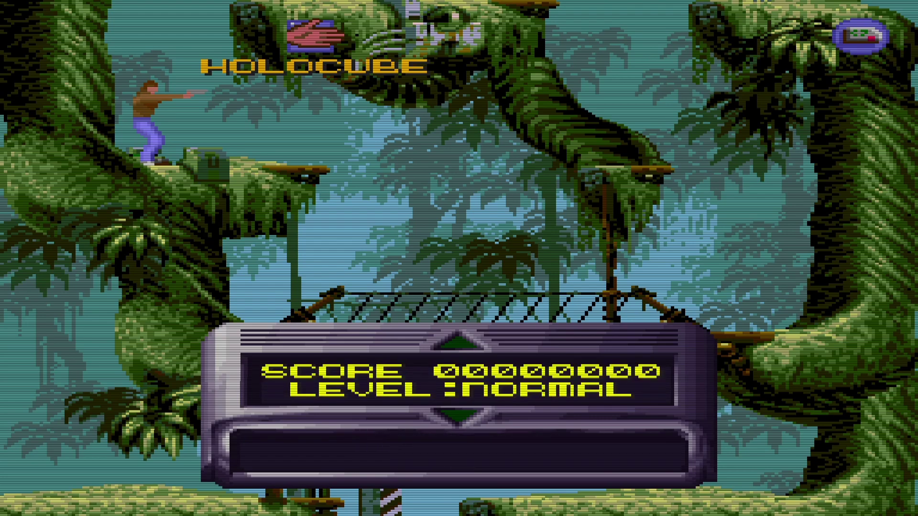